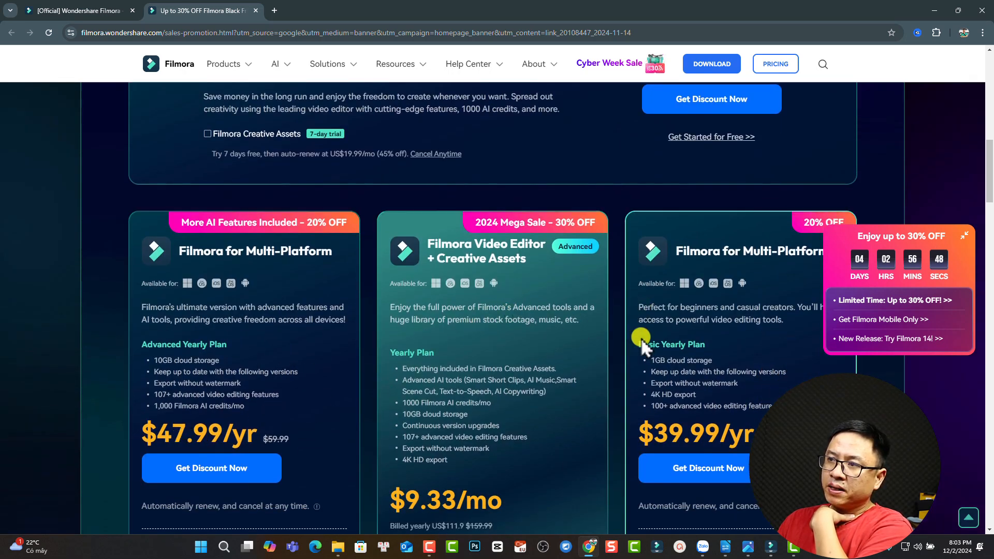
- Scroll the Chrome sales page down to the Perpetual $59.99, Multi-Platform $47.99/yr and Basic $39.99/yr plan cards
scroll(652, 328, "down", 2)
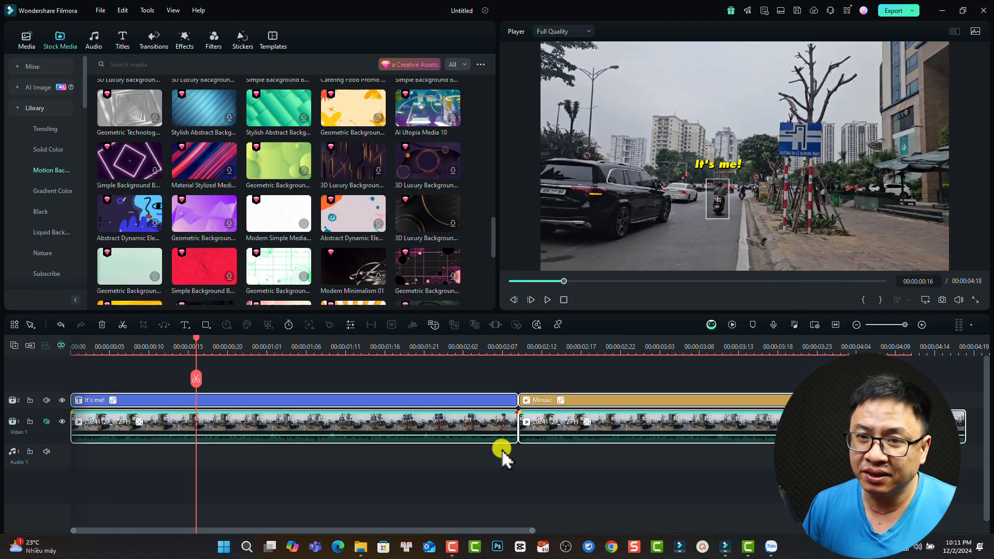
- Rewind to the first frame and play the example edit up to its mosaic part
left_click(78, 346)
left_click_drag(78, 346, 67, 344)
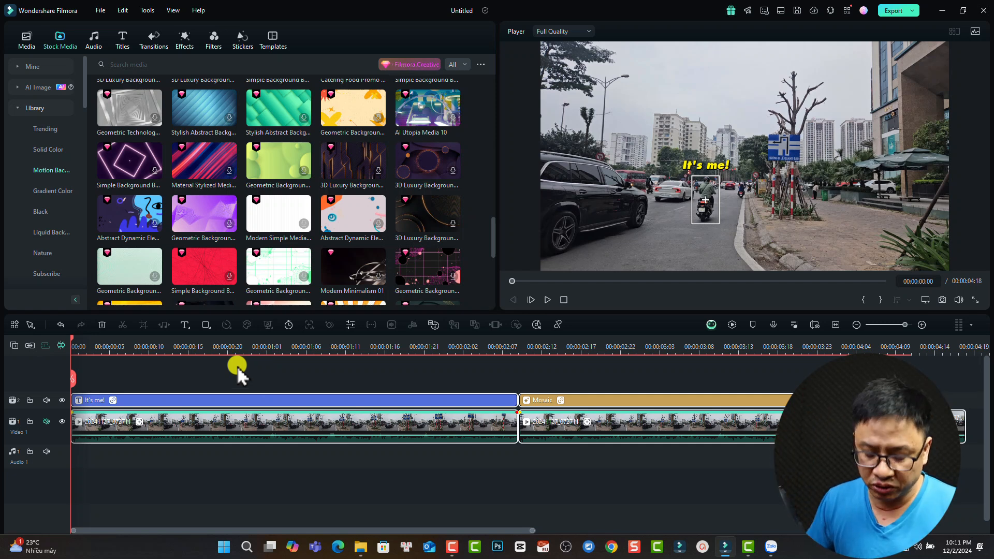
left_click(87, 344)
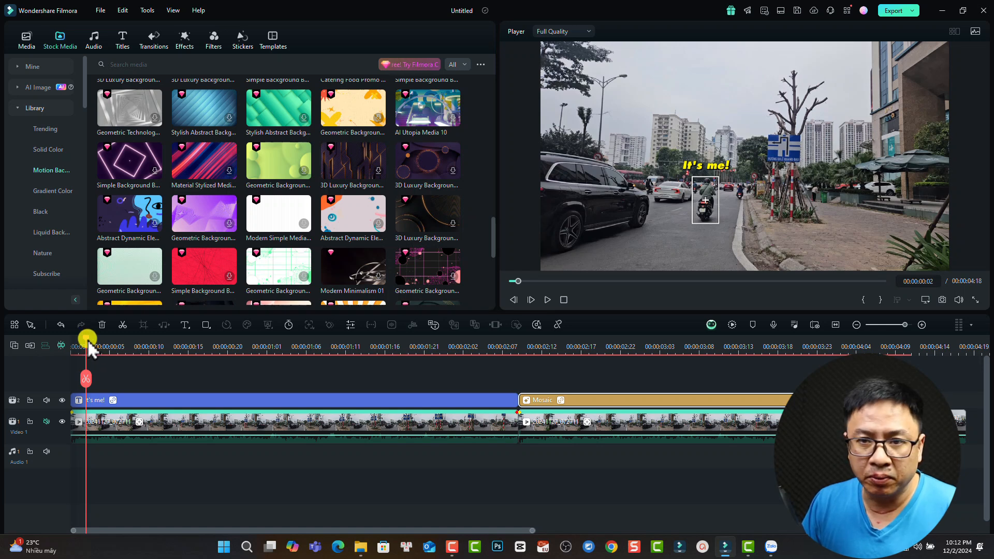
key("space")
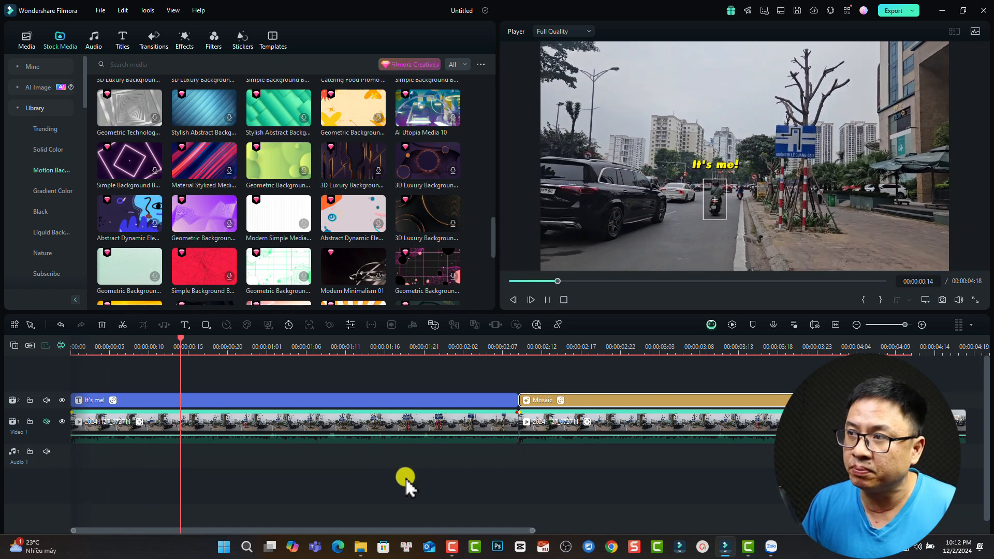
key("space")
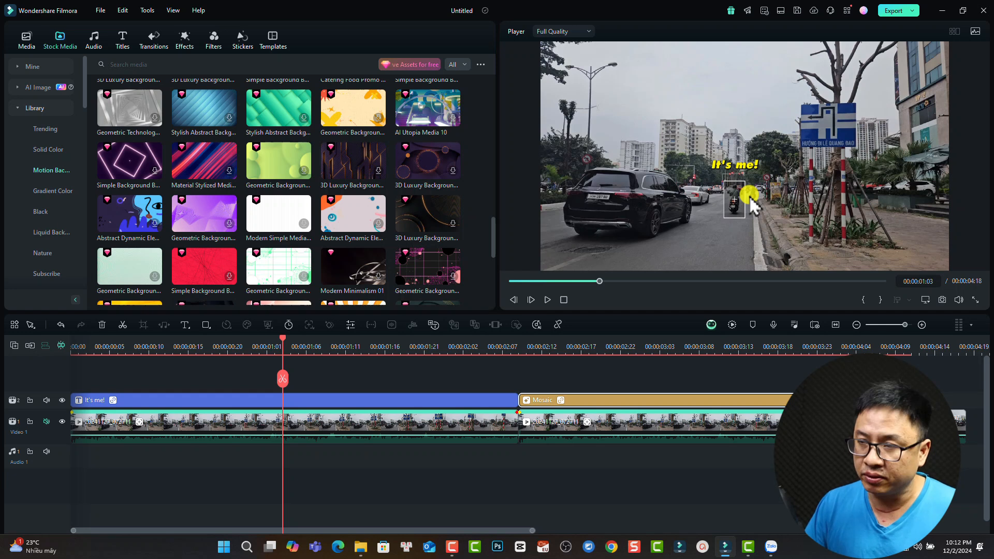
key("space")
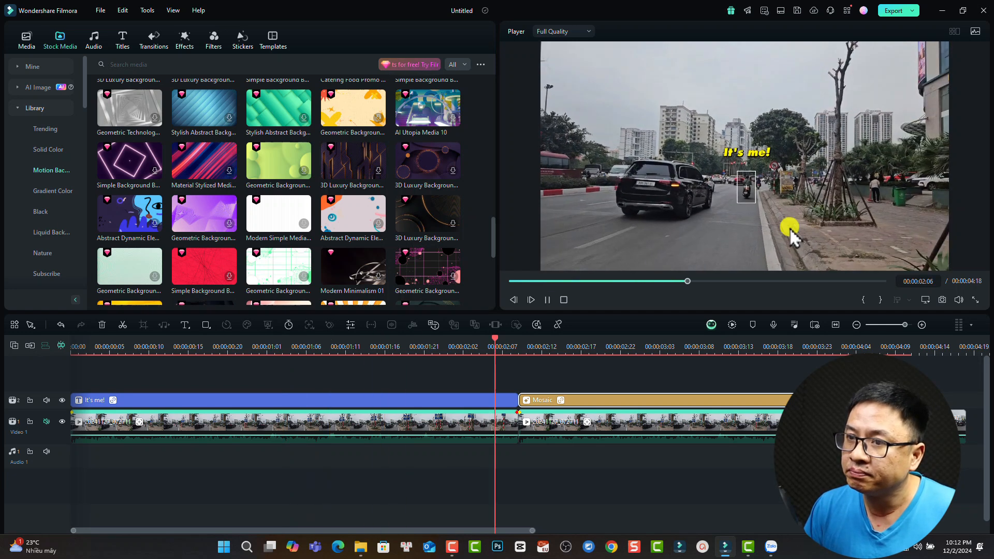
key("space")
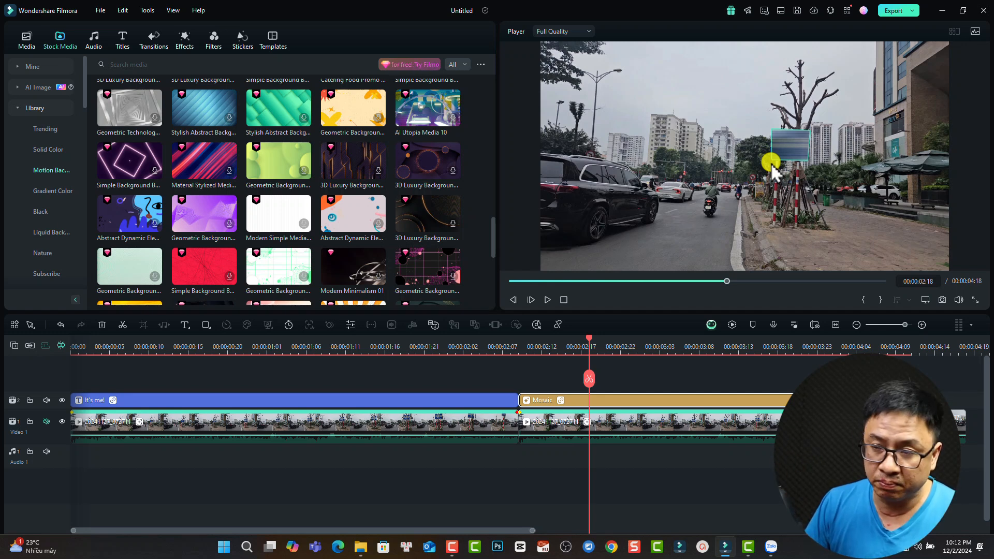
- Jump to 00:00:03:20, play the end of the mosaic section, and select every timeline clip
left_click(792, 347)
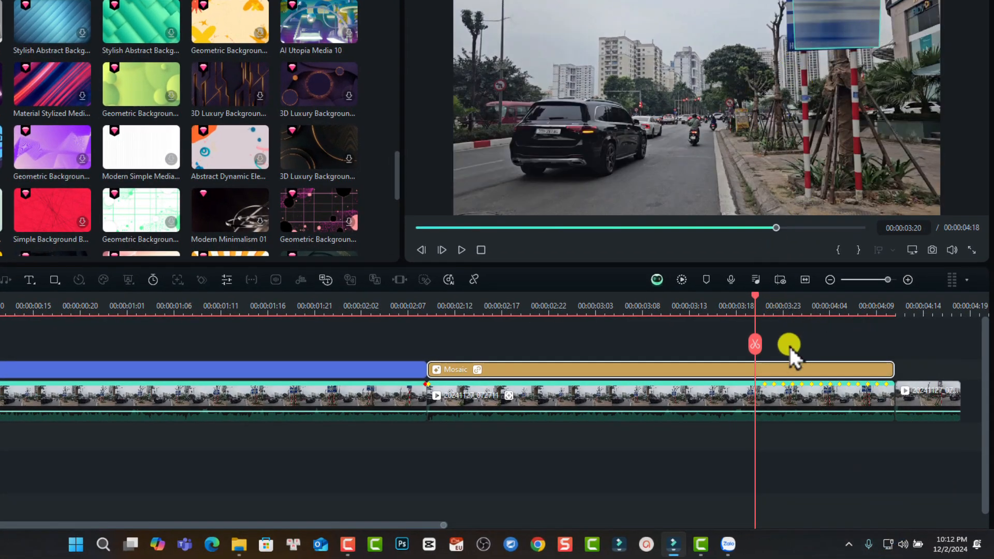
left_click_drag(417, 524, 611, 525)
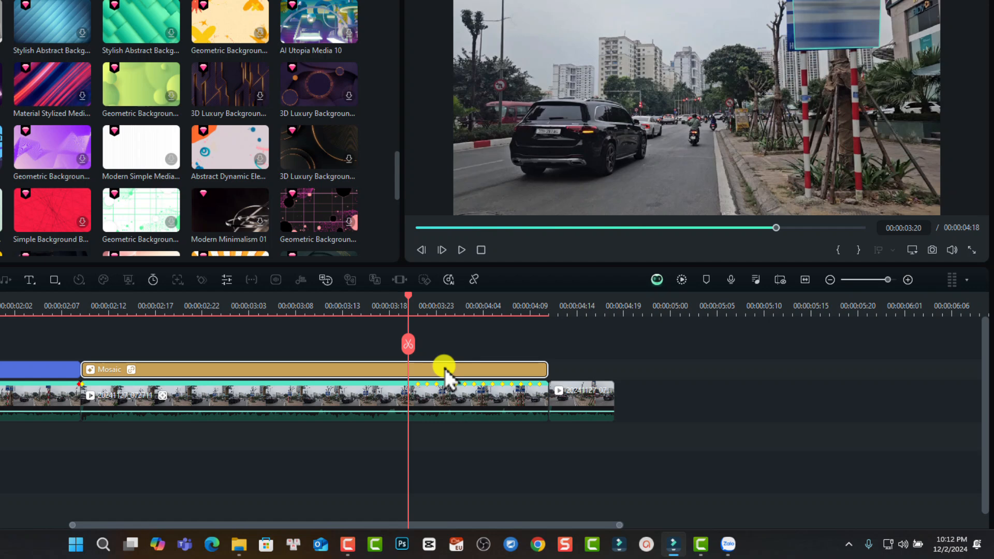
key("space")
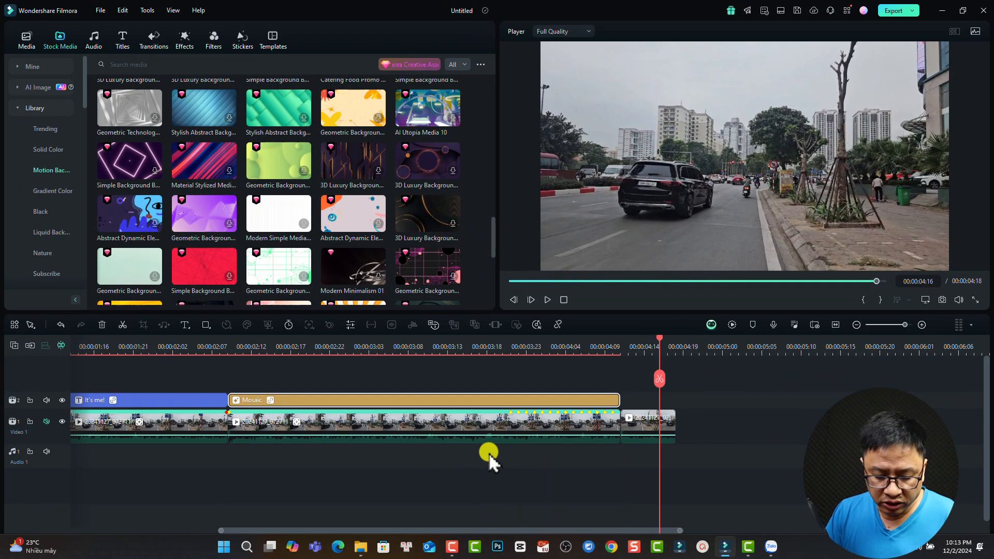
key("ctrl+a")
- Clear the timeline and place the 20241127_072711 street clip on Video 1, accepting the resolution prompt
key("Delete")
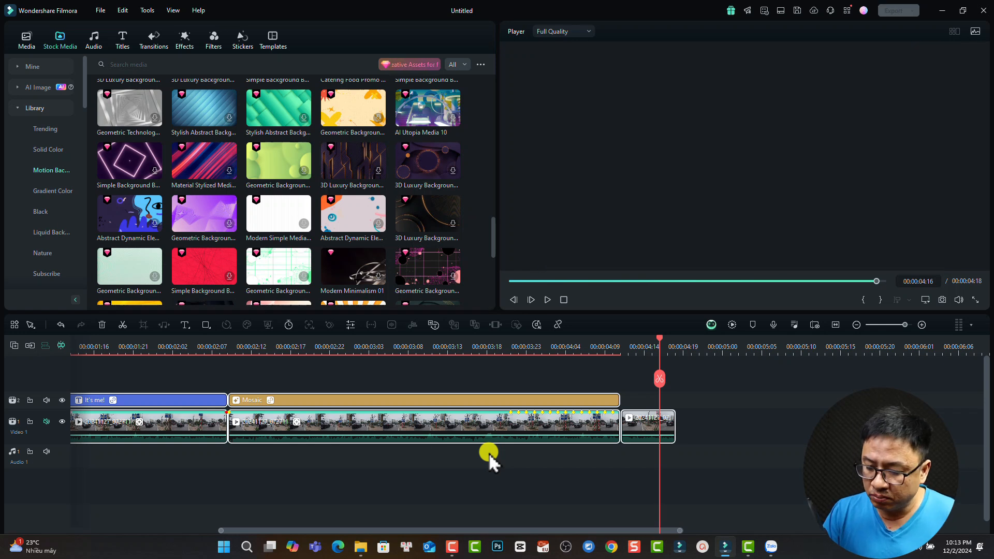
left_click(26, 40)
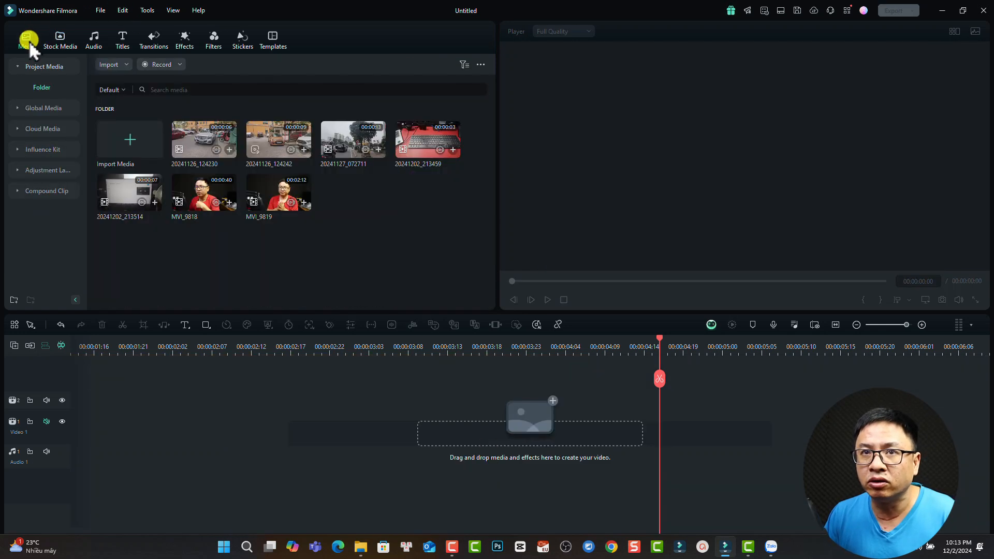
left_click_drag(342, 158, 57, 428)
left_click(469, 289)
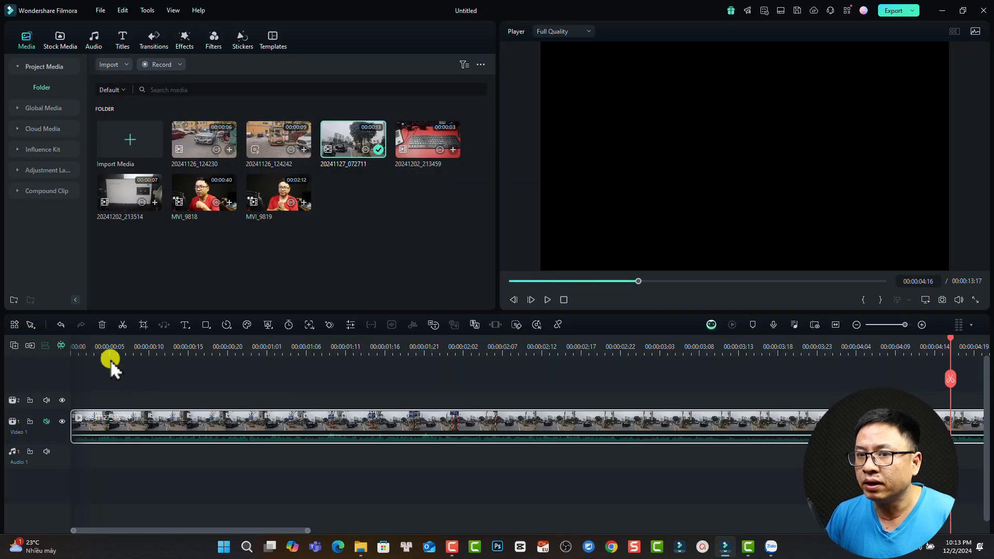
- Preview the start of the street clip and return the playhead to the first frame
left_click(78, 347)
key("space")
key("space")
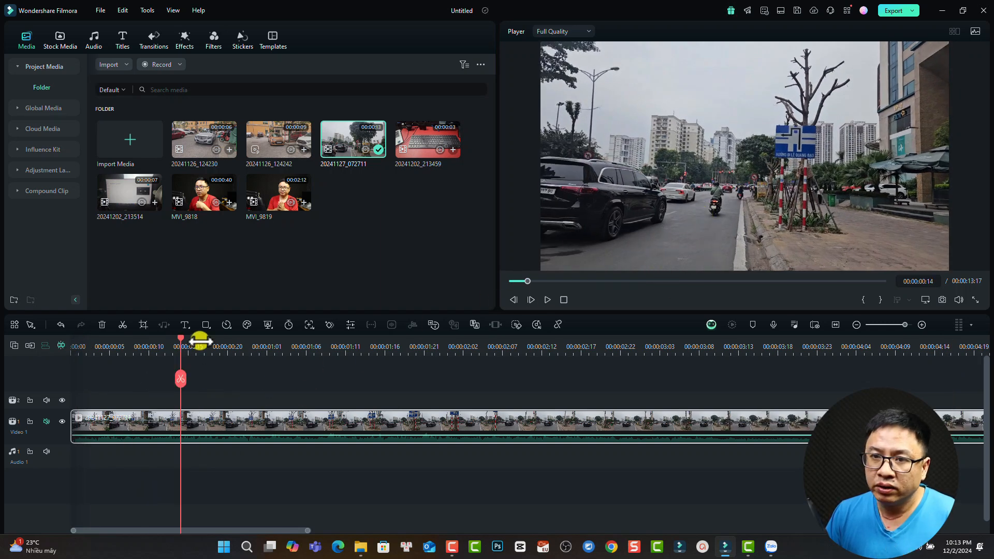
left_click_drag(179, 339, 67, 369)
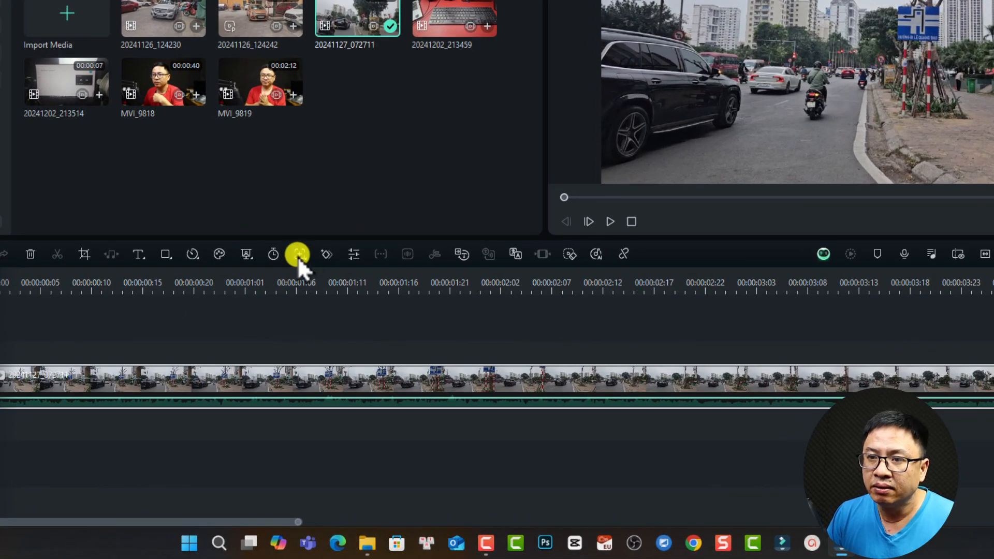
- Enable Motion Tracking on the street clip, fit the box around the motorbike rider, and start tracking
left_click(299, 253)
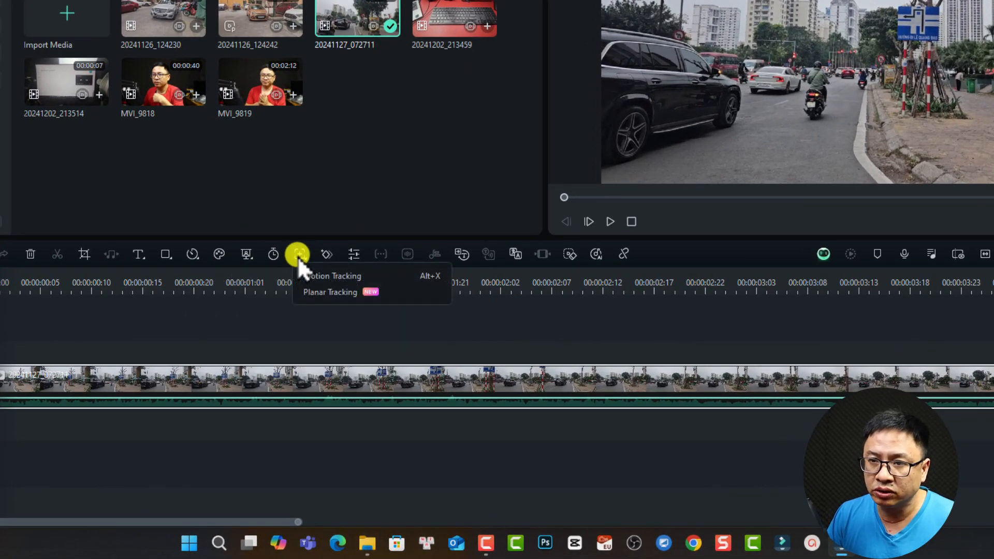
left_click(321, 277)
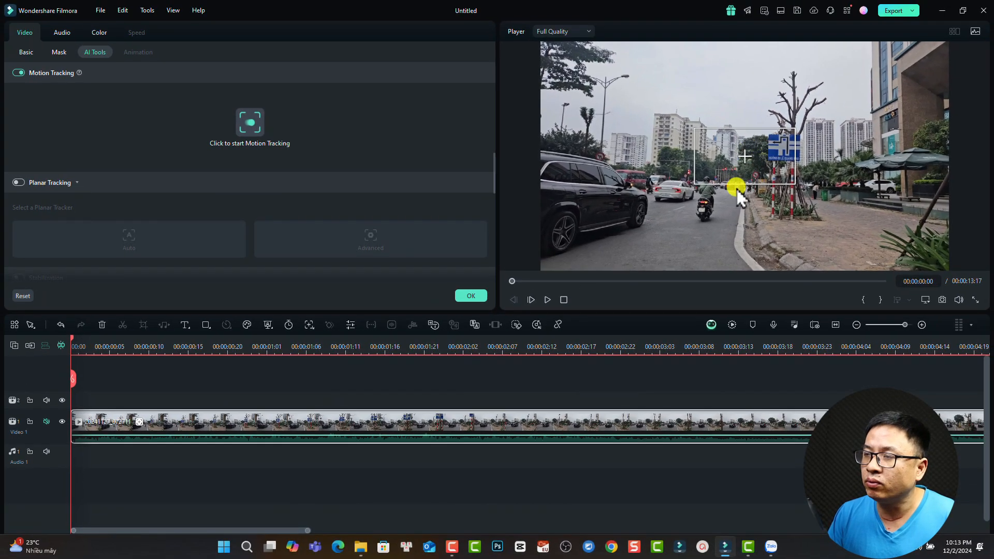
left_click_drag(745, 154, 705, 196)
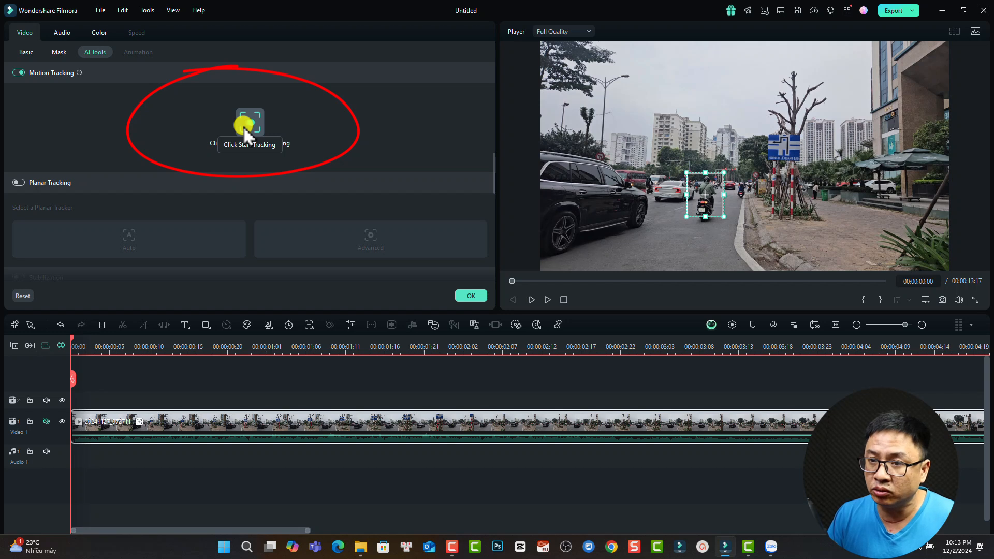
scroll(380, 414, "down", 3)
scroll(382, 414, "down", 4)
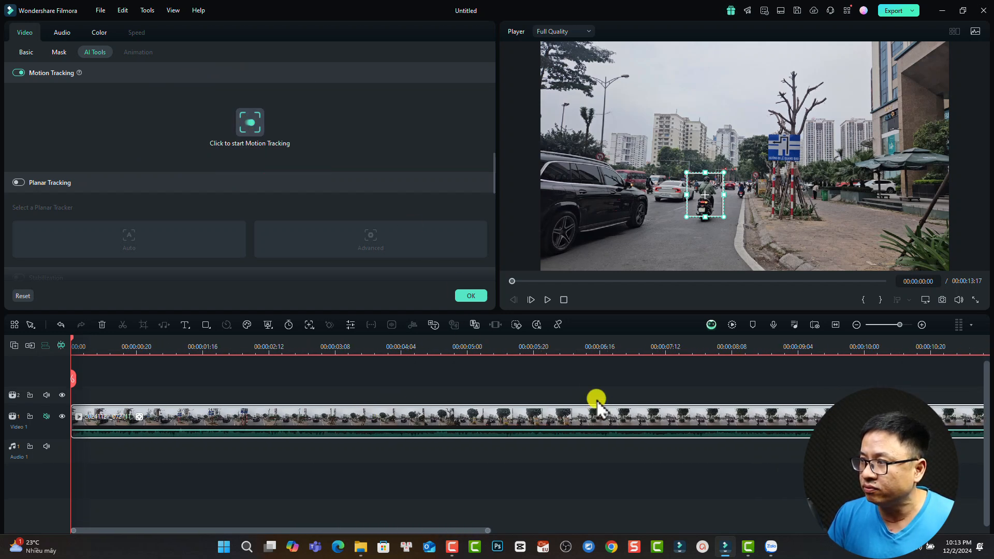
scroll(522, 449, "down", 2)
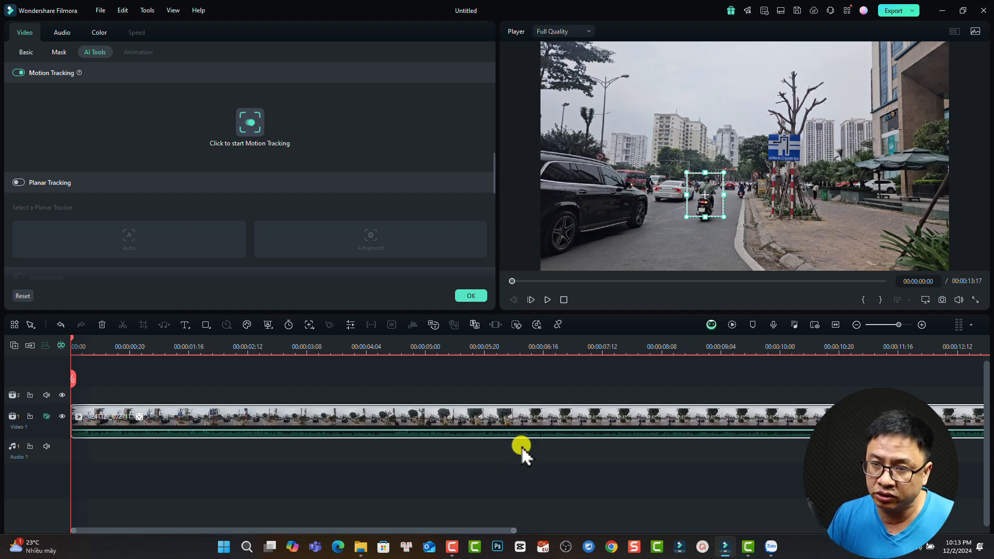
left_click(246, 127)
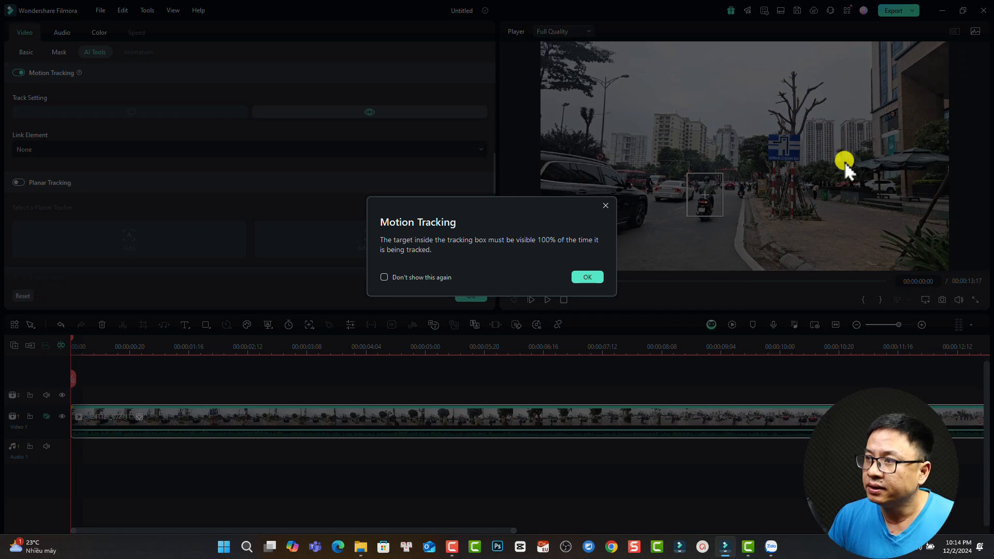
- Dismiss the tracking tip, cut the clip at 00:00:02:21, delete the rest, and replay from the start
left_click(589, 277)
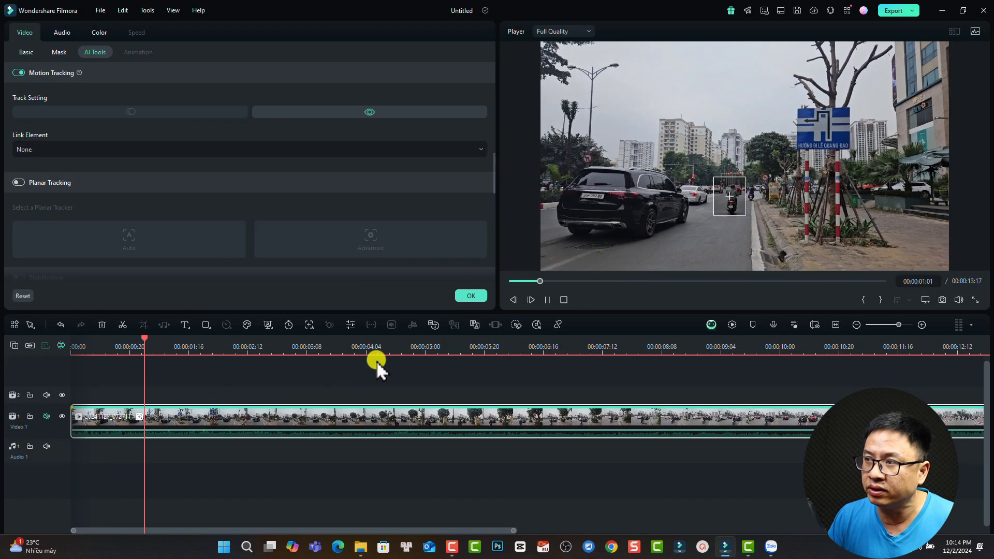
key("space")
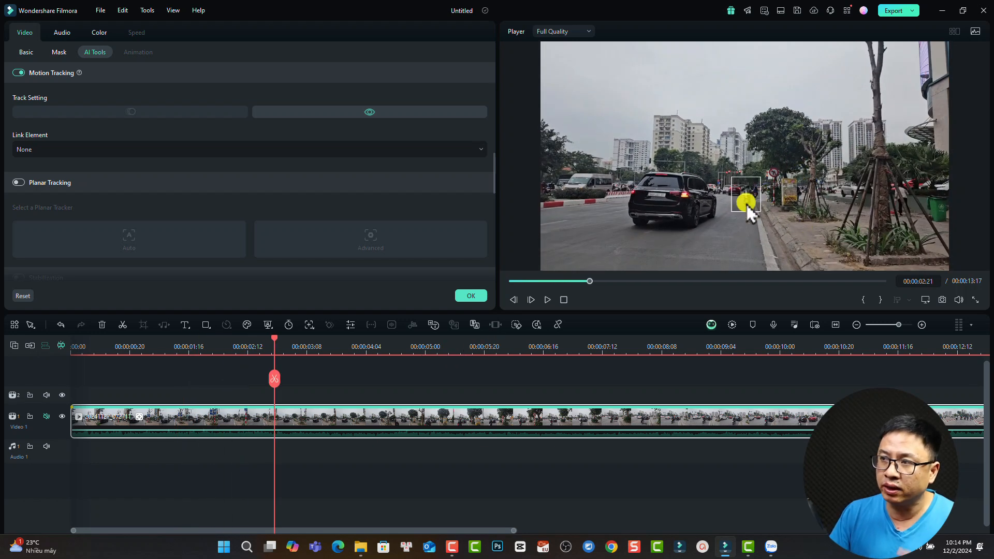
key("ctrl+b")
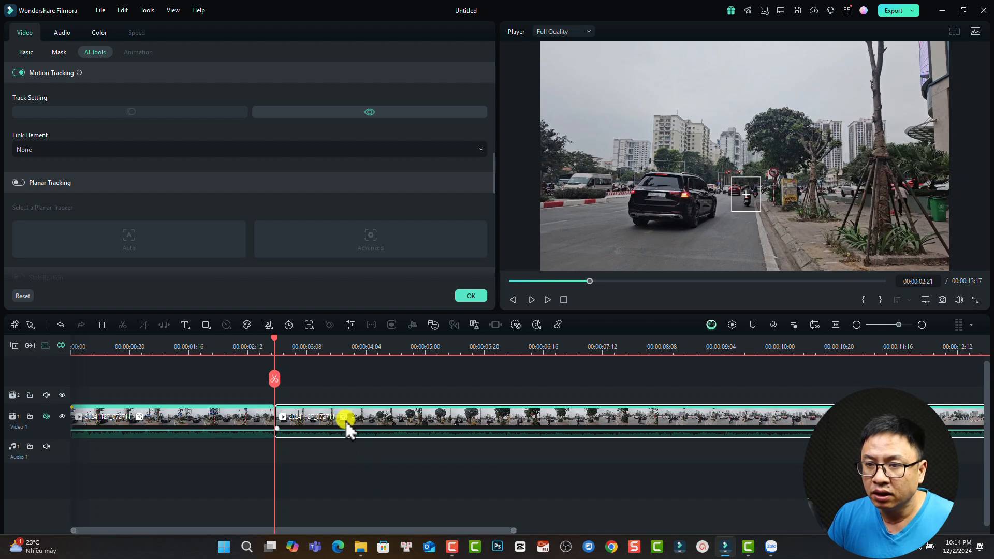
key("Delete")
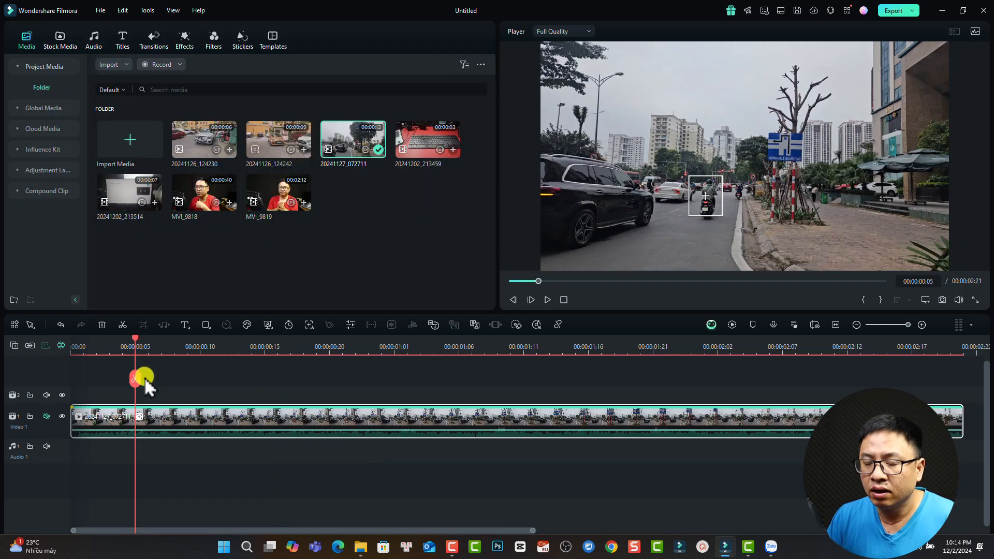
left_click(85, 346)
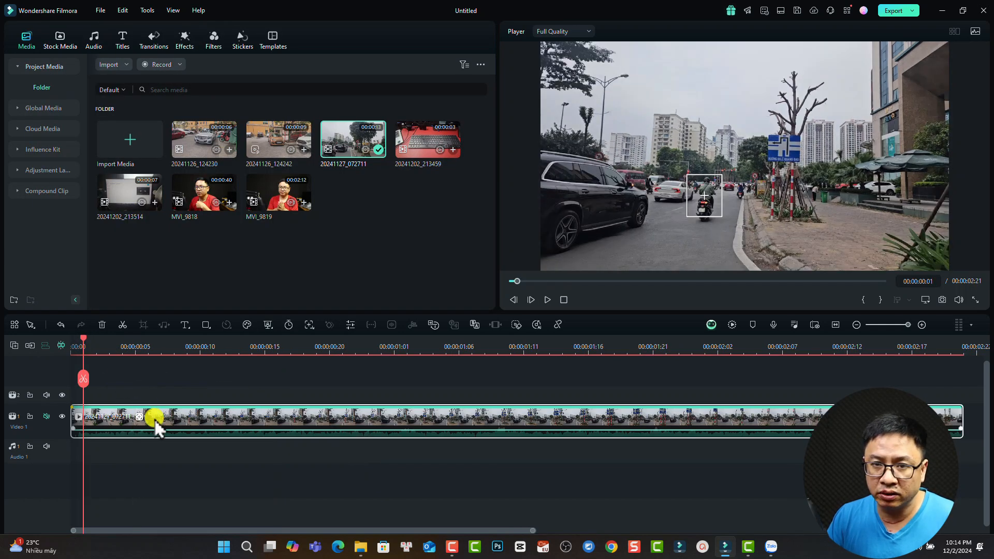
key("space")
key("space")
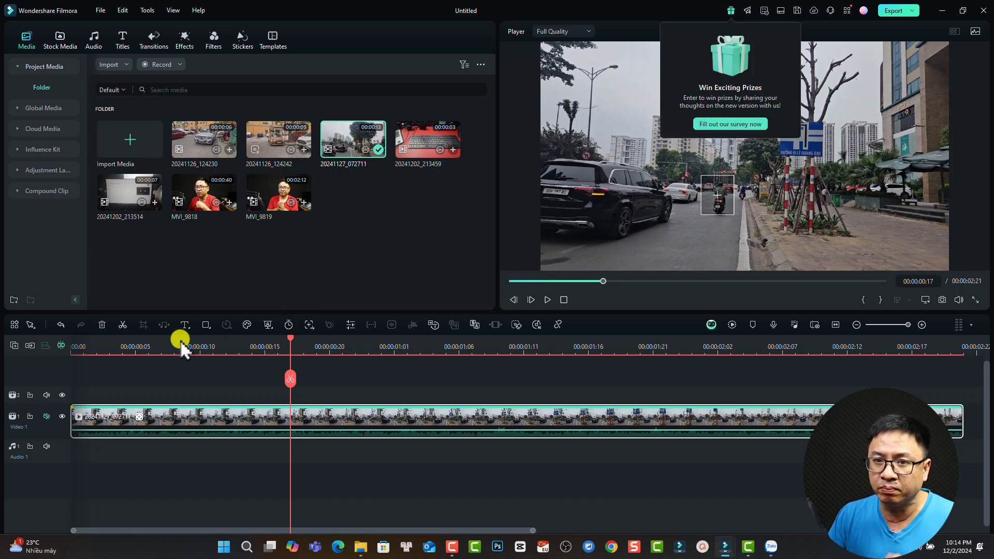
- Add a 'Text Here' title above the street clip, trimmed to end with the video
left_click(77, 346)
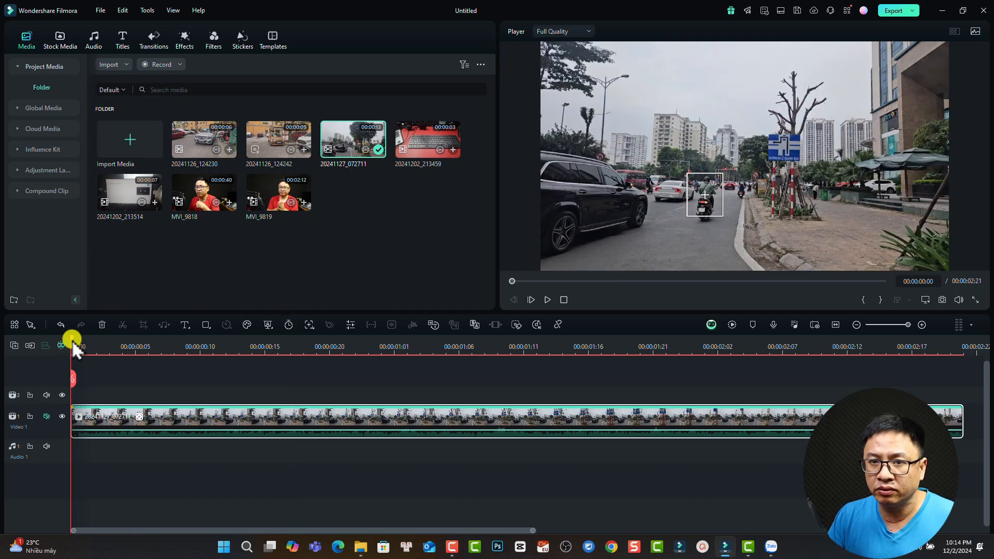
left_click(184, 325)
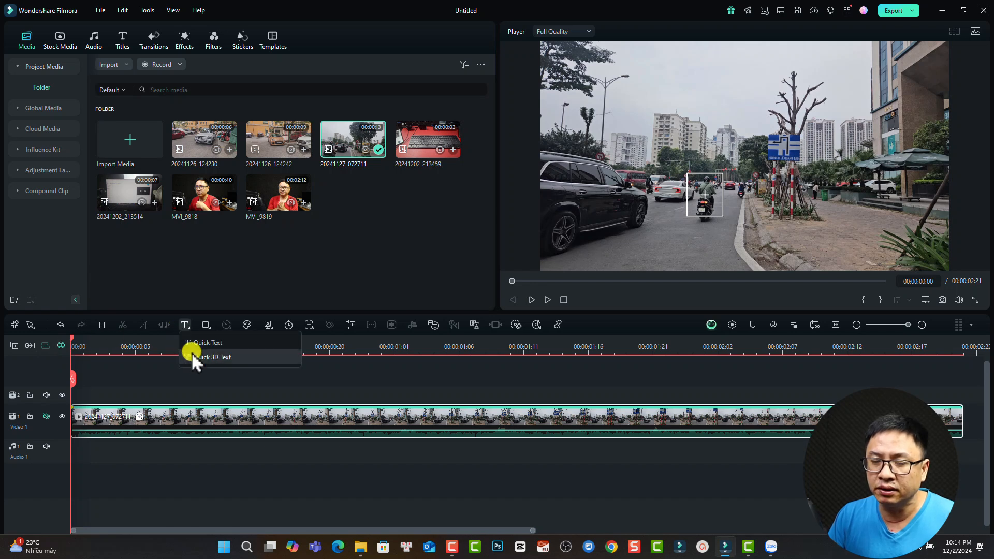
left_click(195, 342)
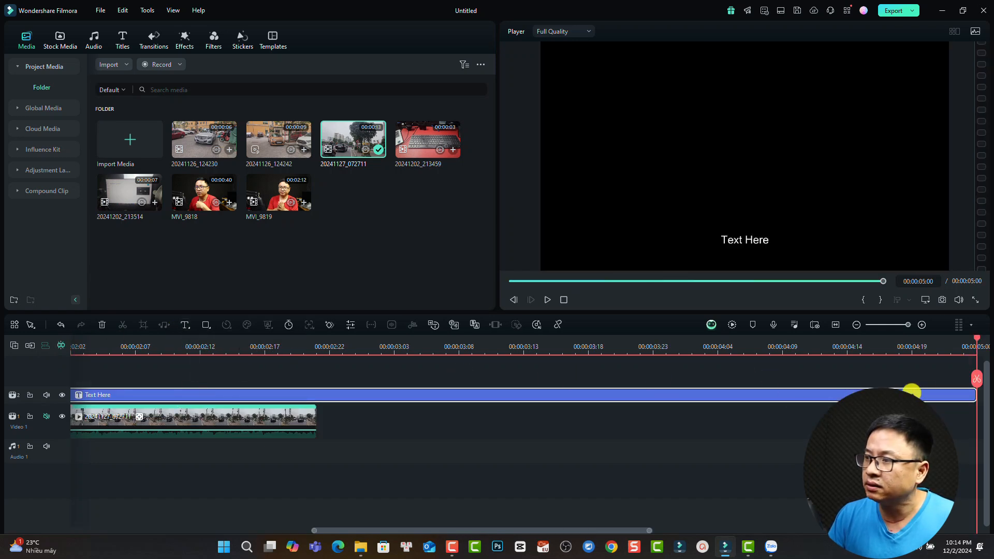
left_click_drag(971, 392, 316, 396)
left_click(96, 345)
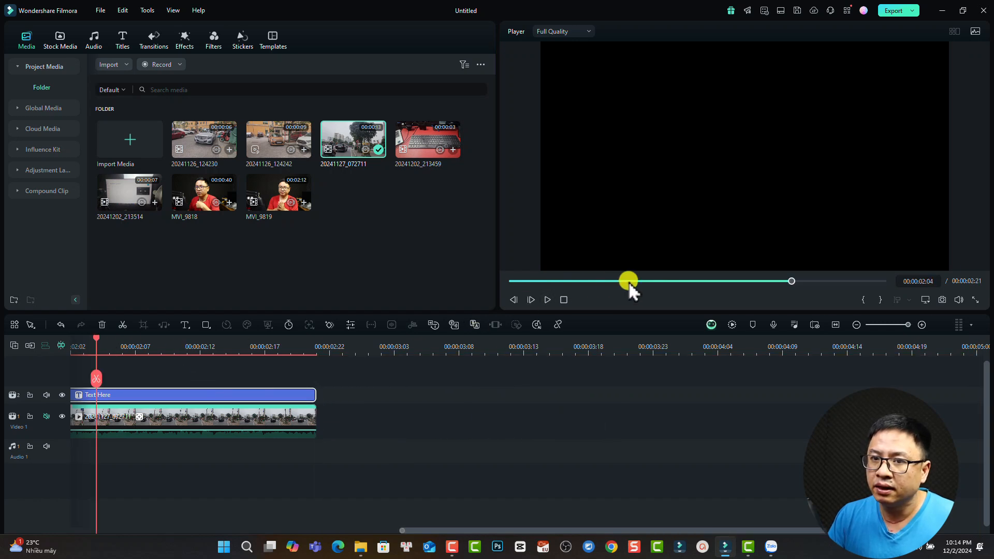
double_click(731, 241)
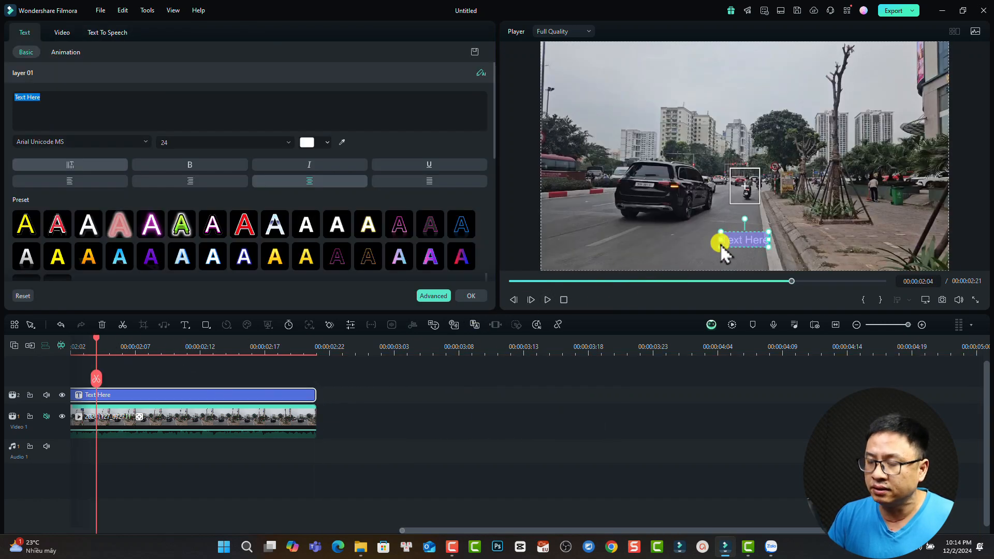
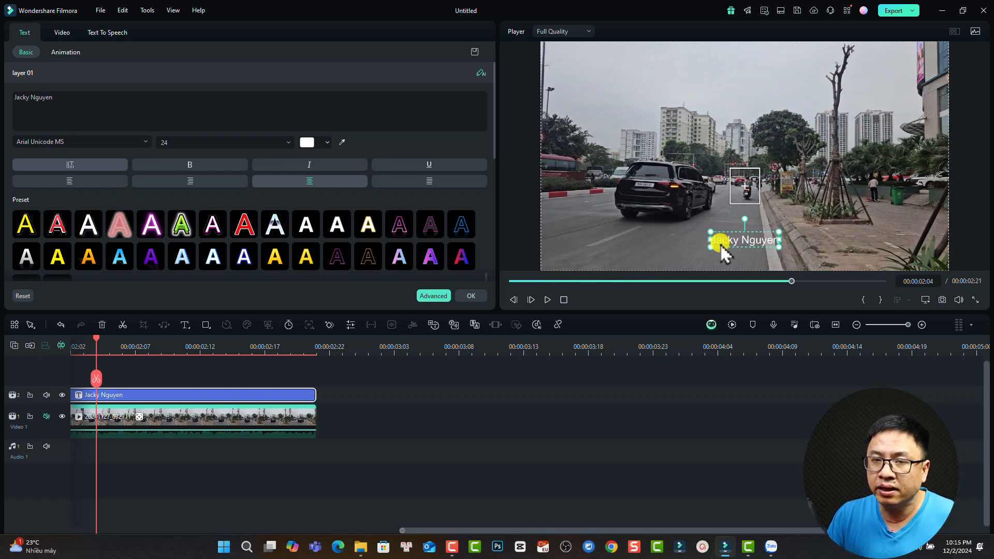
left_click(26, 224)
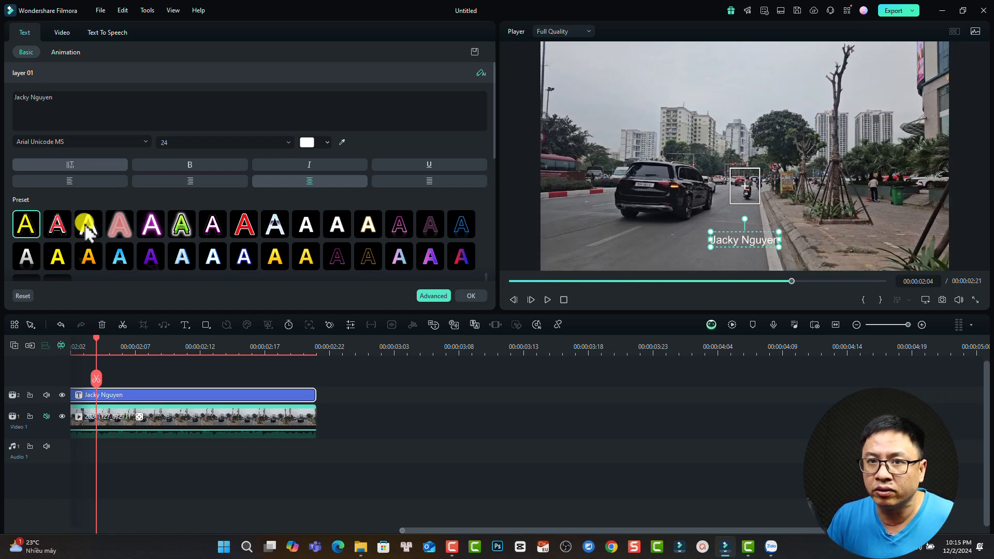
left_click(85, 143)
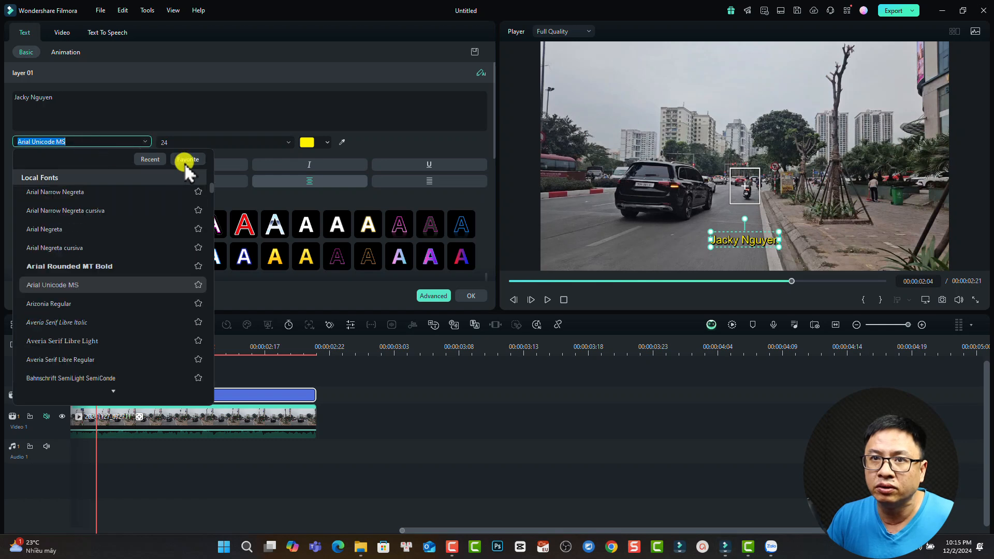
left_click(188, 159)
left_click(80, 198)
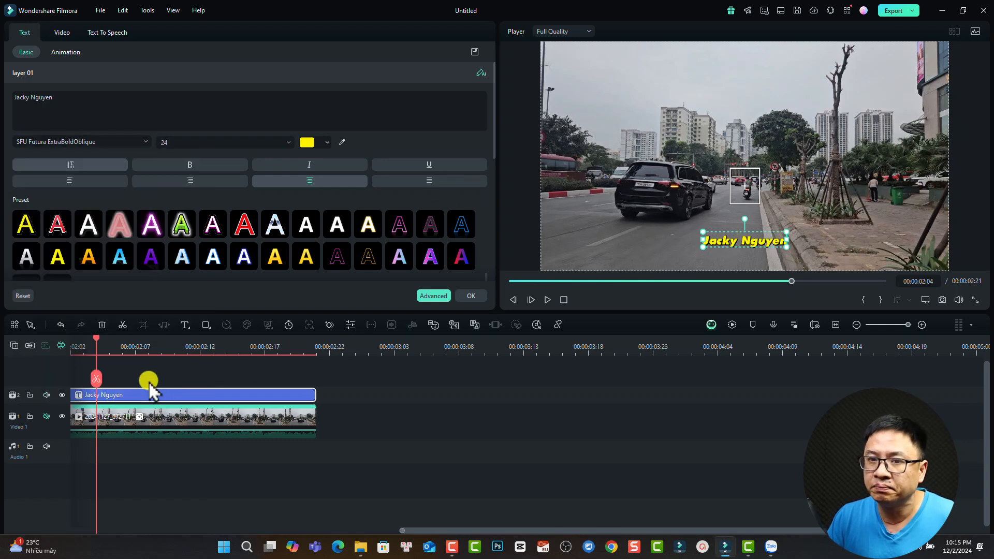
left_click(471, 296)
double_click(107, 424)
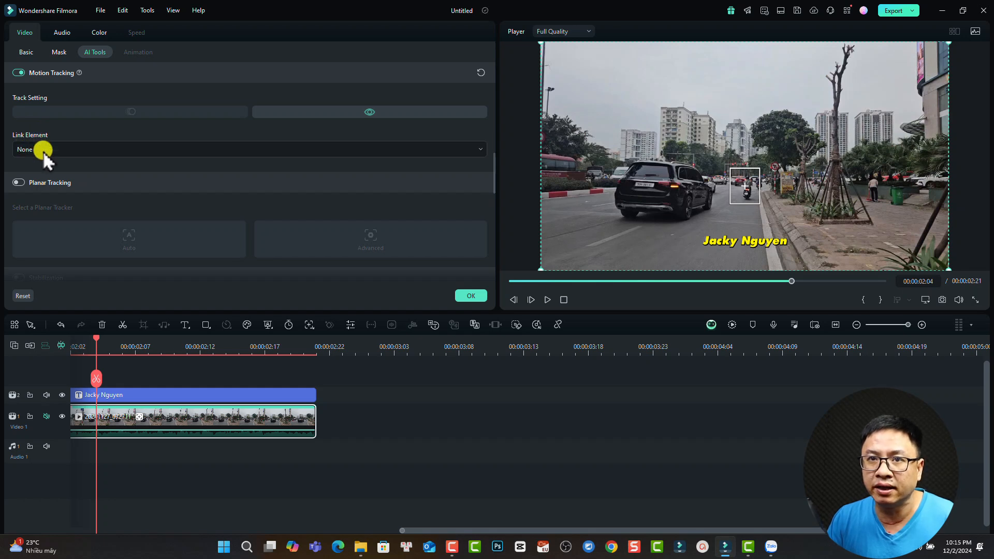
- Link the title to the tracked rider through Link Element and move it up above him
left_click(43, 151)
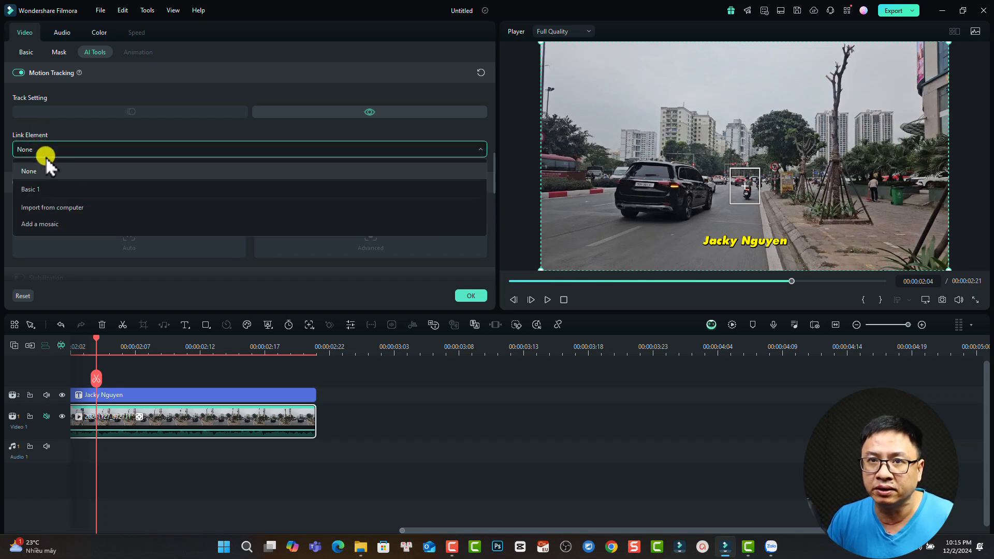
left_click(39, 191)
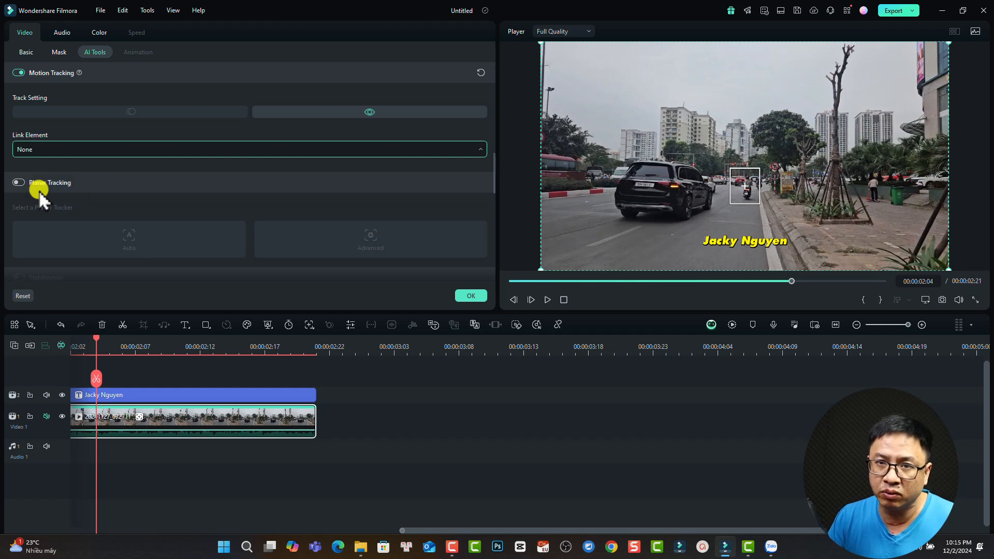
left_click_drag(719, 276, 750, 163)
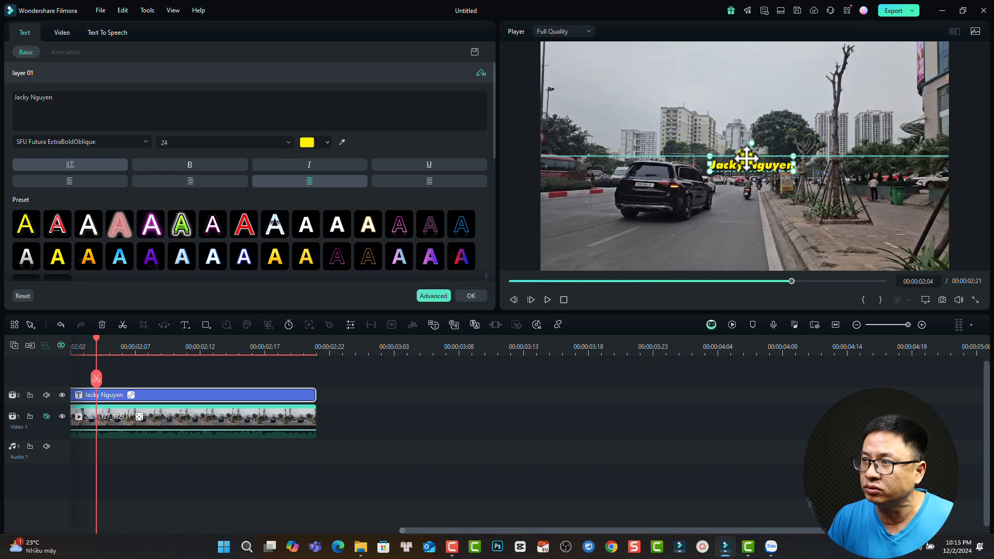
left_click_drag(123, 345, 23, 315)
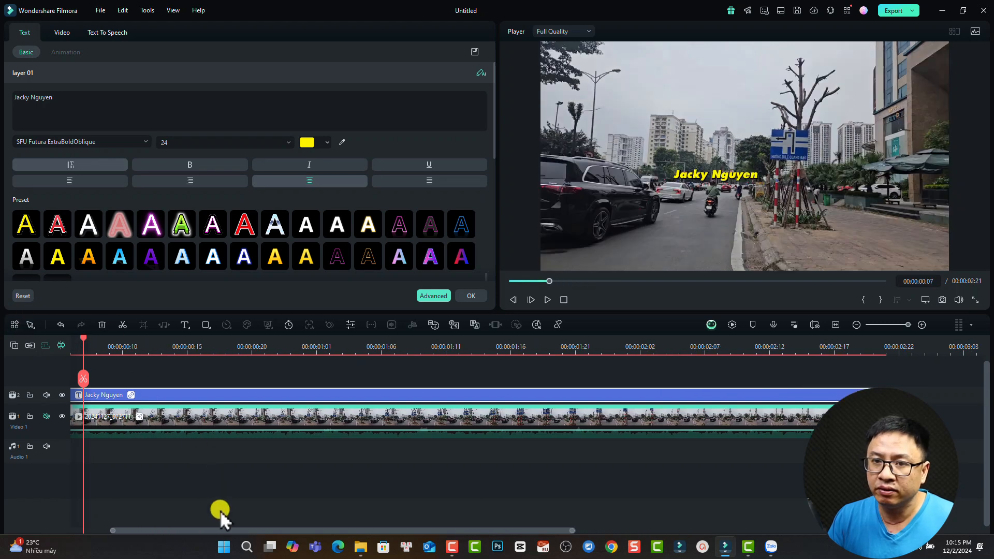
left_click_drag(201, 530, 117, 525)
- At the first frame, nudge the title slightly higher above the rider and confirm with OK
left_click(84, 342)
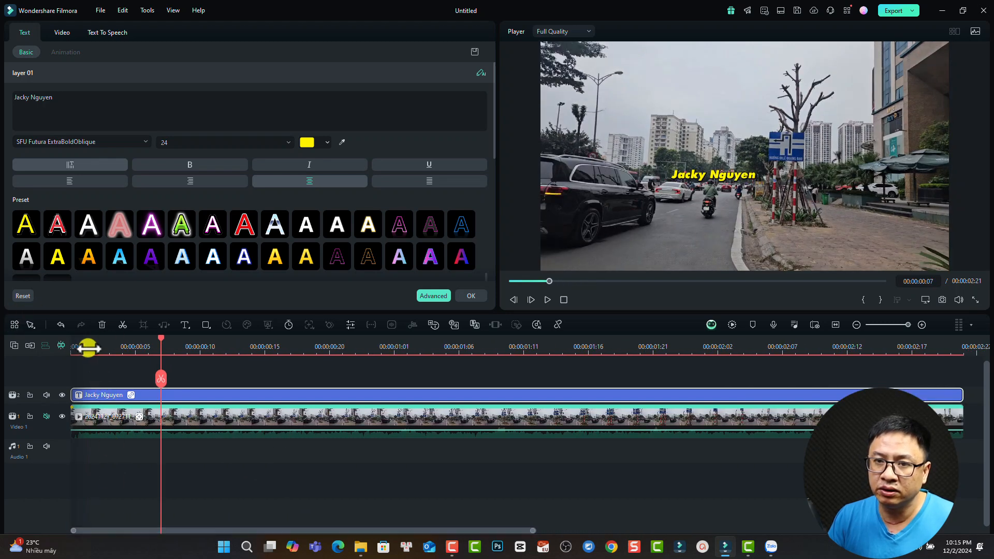
left_click_drag(77, 340, 61, 346)
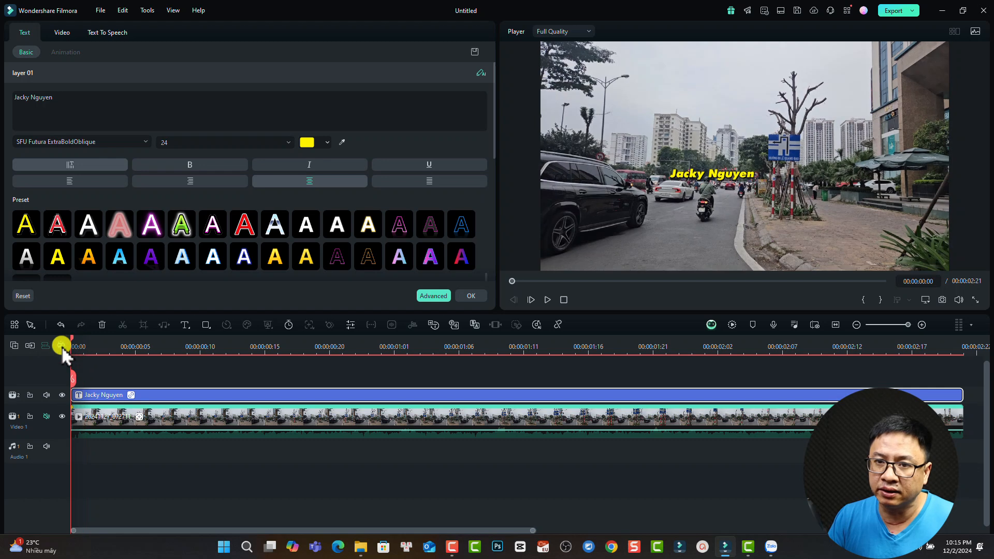
left_click_drag(719, 176, 717, 170)
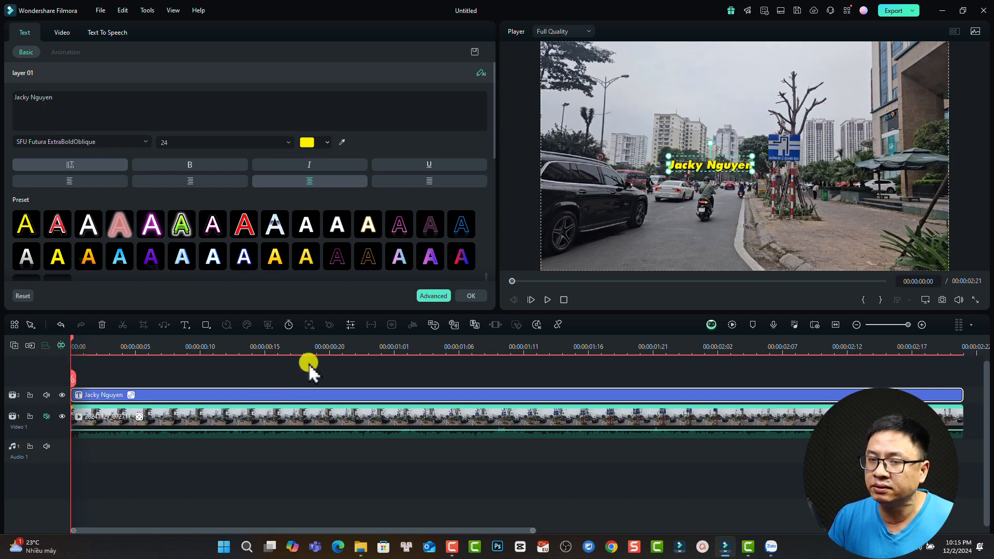
left_click(472, 296)
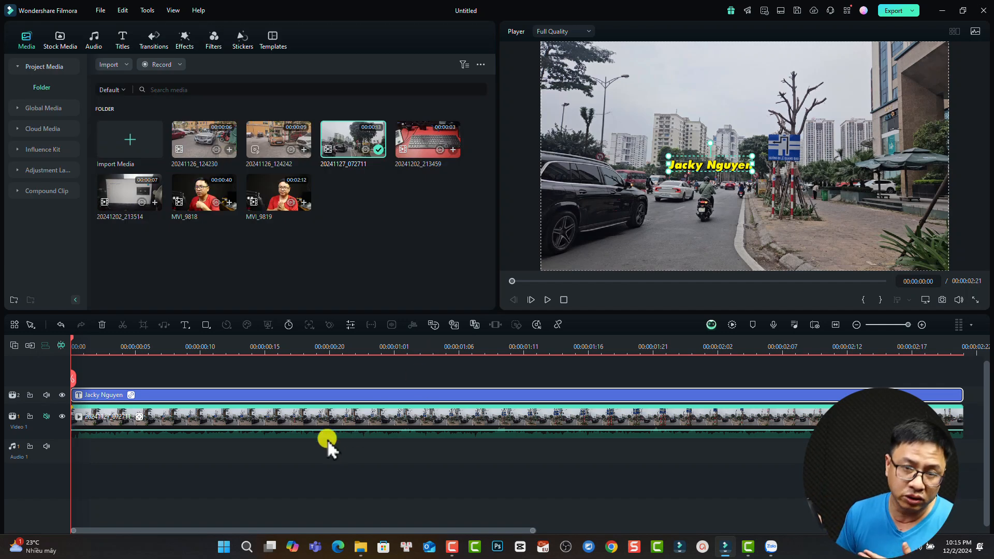
- Play the clip to check the title follows the rider, then select the street clip
key("space")
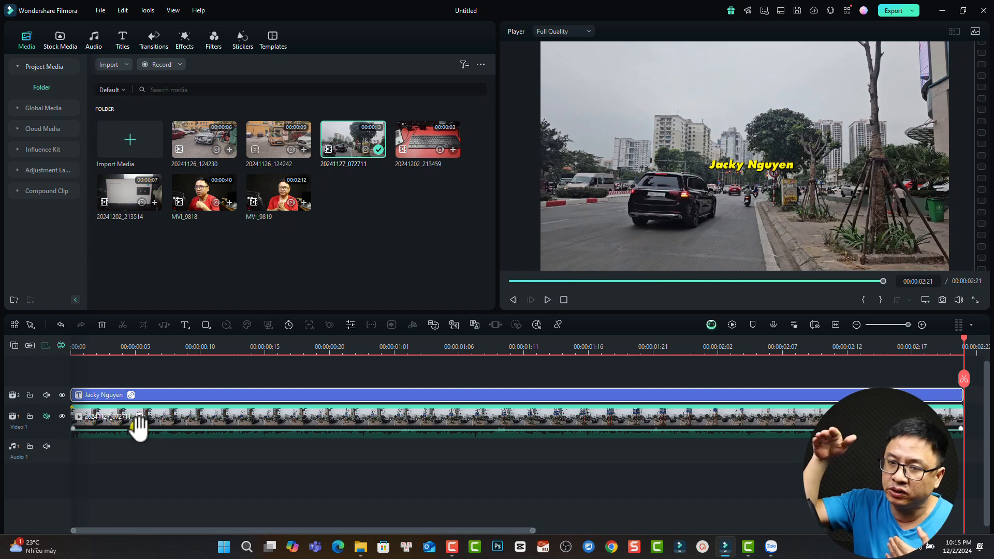
left_click(166, 426)
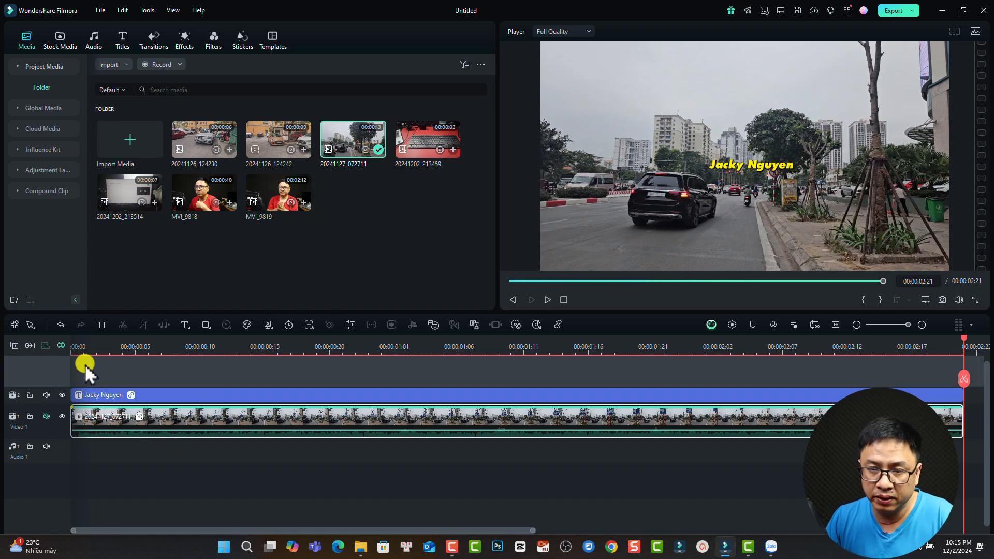
left_click(85, 349)
- Paste the street clip onto Video 3 aligned at the start, and open its Link Element list at 00:00:01:13
key("ctrl+v")
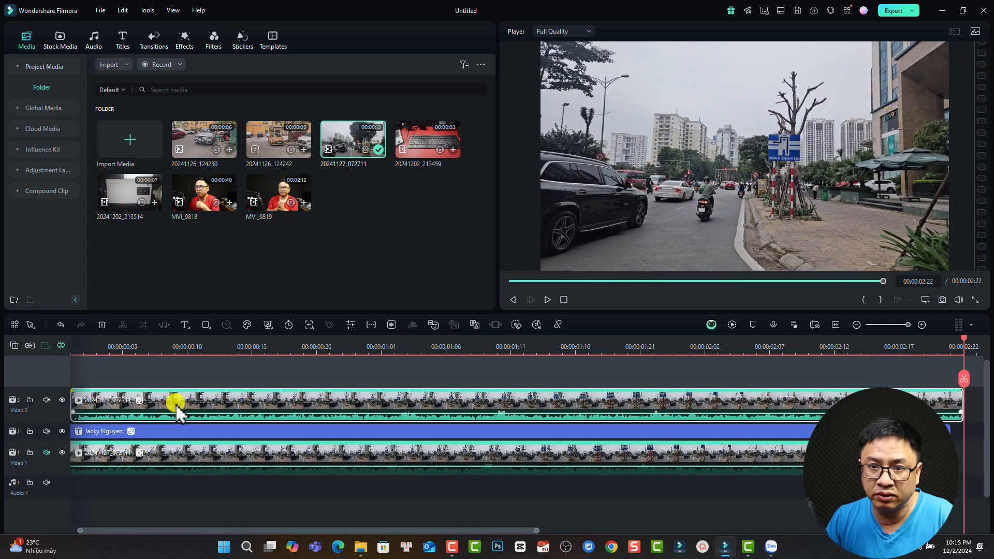
left_click_drag(177, 407, 145, 407)
left_click(344, 519)
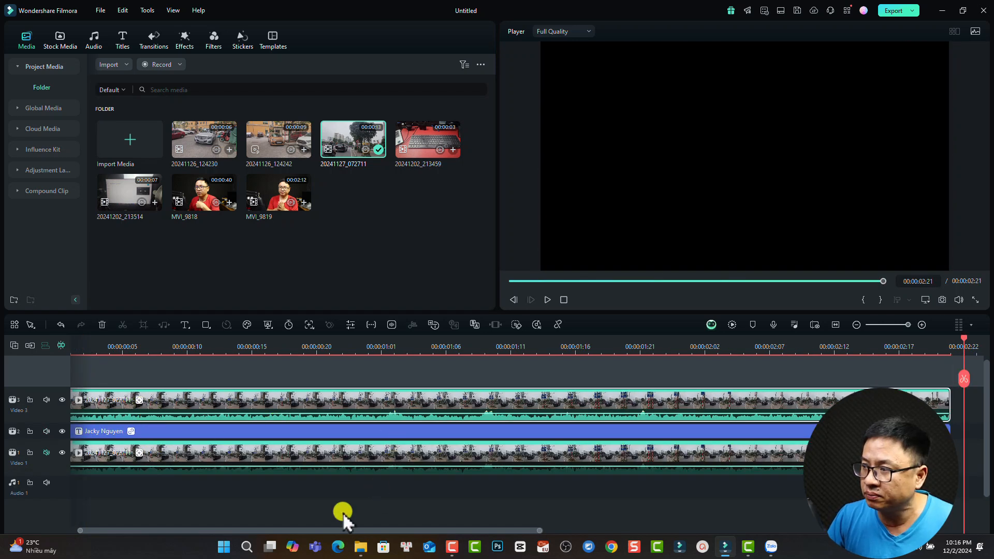
scroll(343, 513, "right", 5)
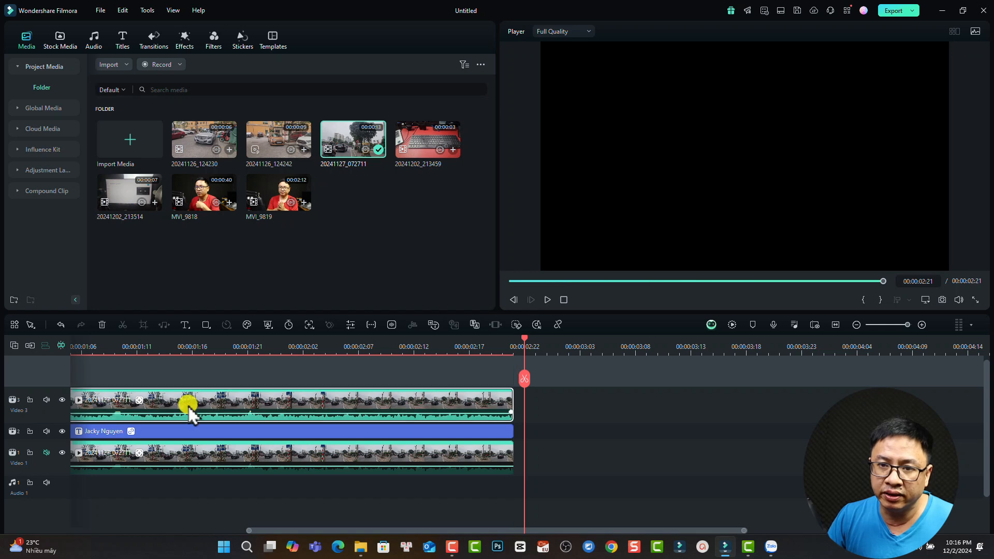
left_click(159, 348)
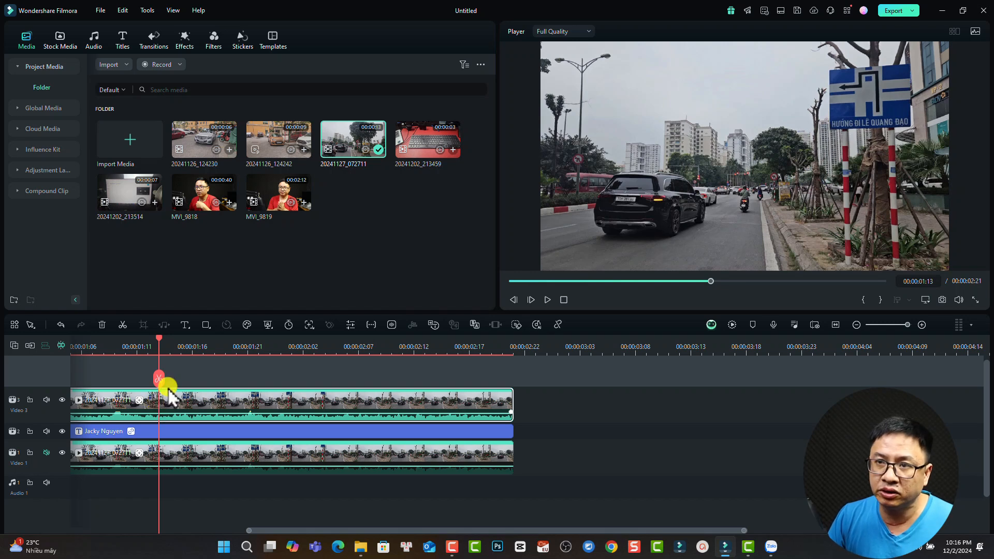
double_click(172, 403)
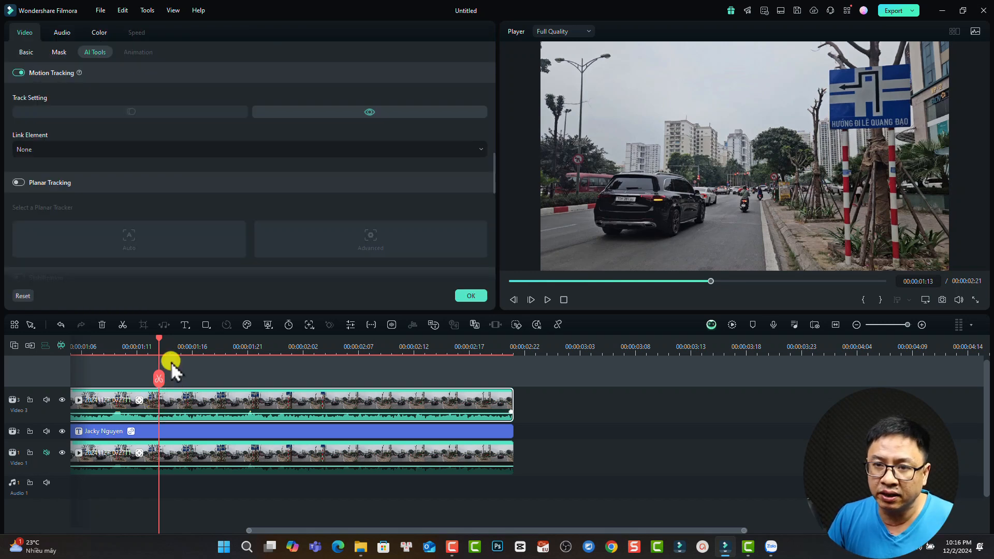
left_click(59, 150)
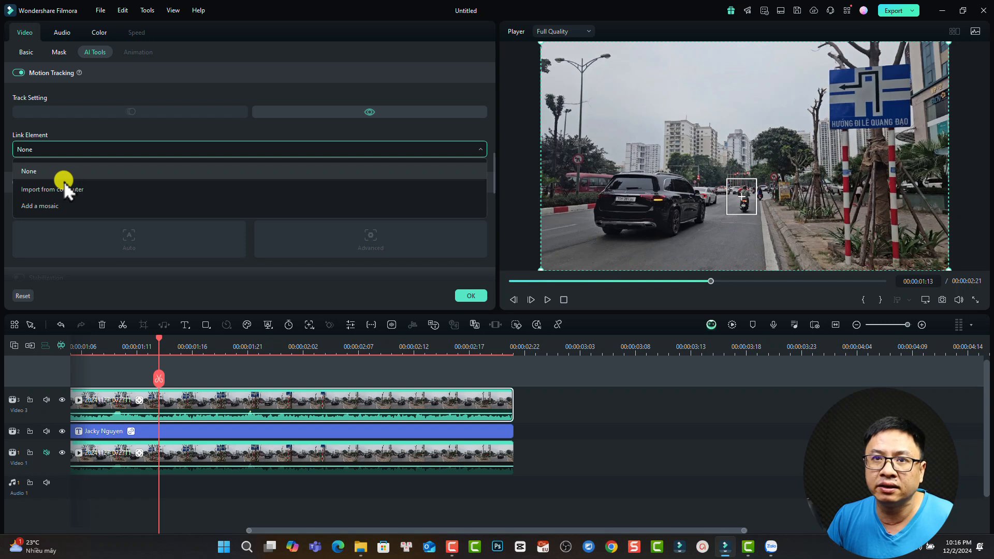
- Link a mosaic to the tracked rider and shrink its box to the rider's width and height
left_click(51, 207)
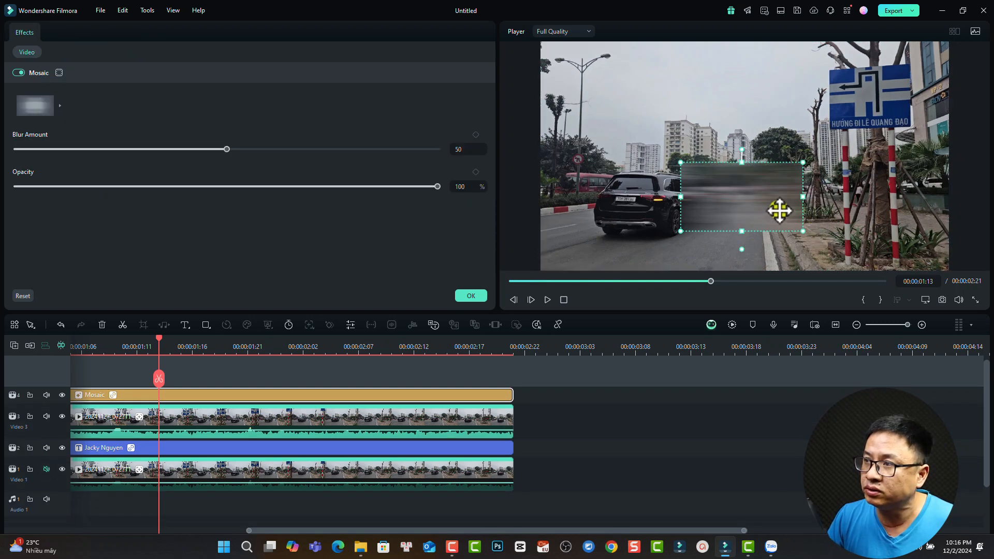
left_click_drag(802, 198, 756, 198)
left_click_drag(742, 232, 743, 219)
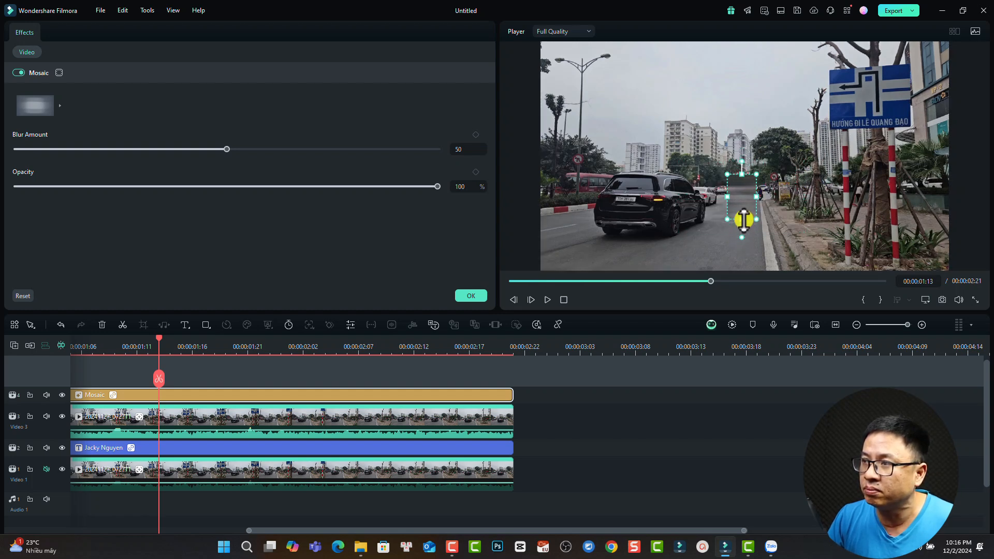
left_click_drag(160, 338, 1, 362)
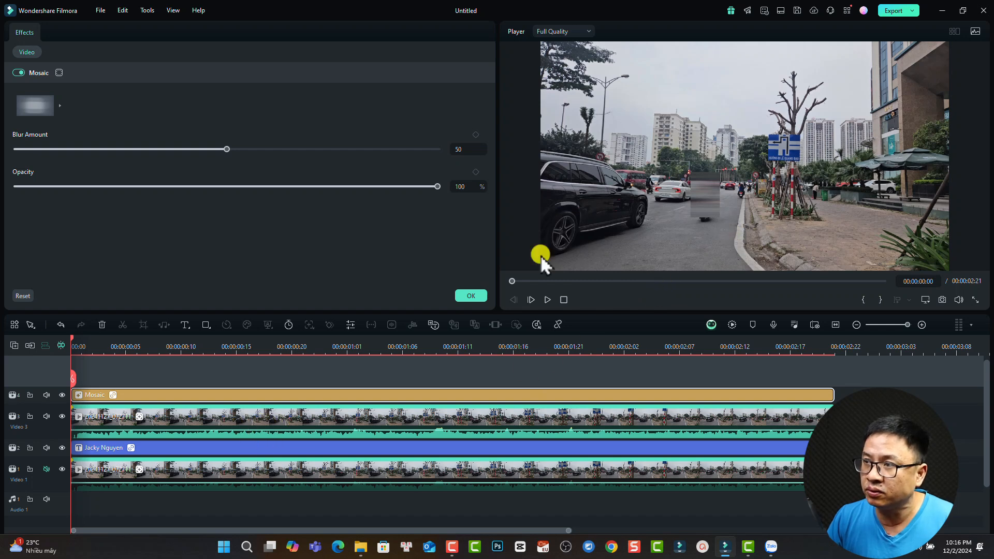
- Hide Video 3, preview the title and rider mosaic playing together, and confirm the Mosaic panel
left_click(62, 415)
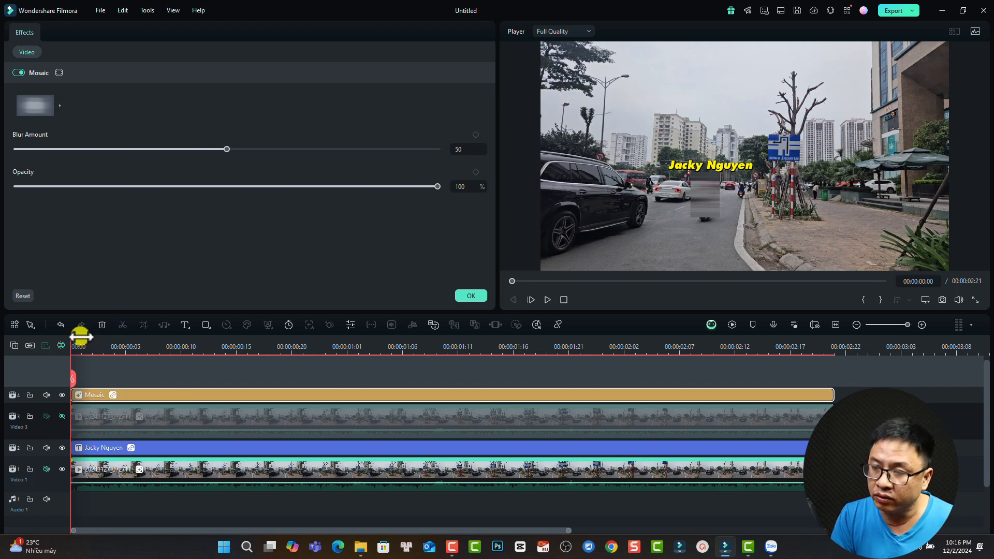
key("space")
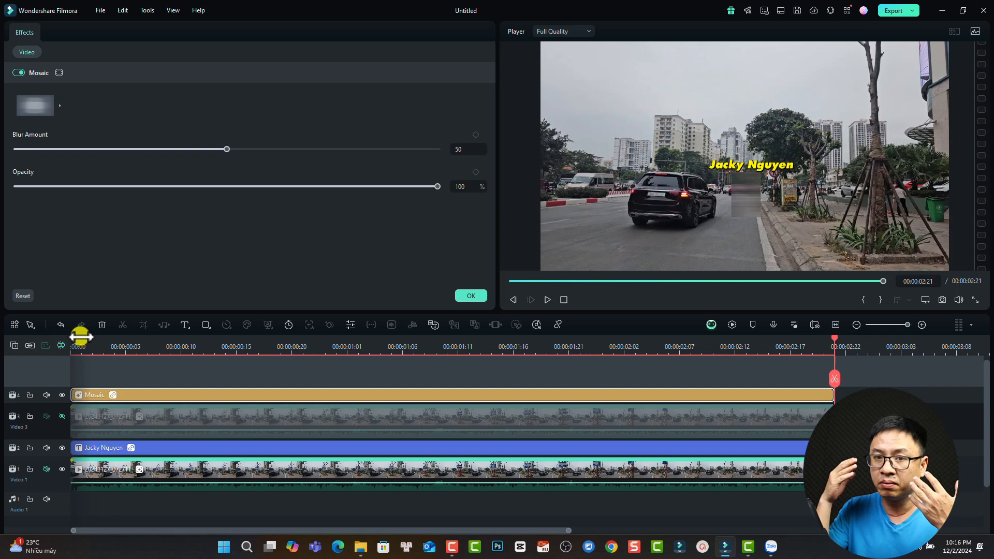
scroll(80, 337, "down", 2)
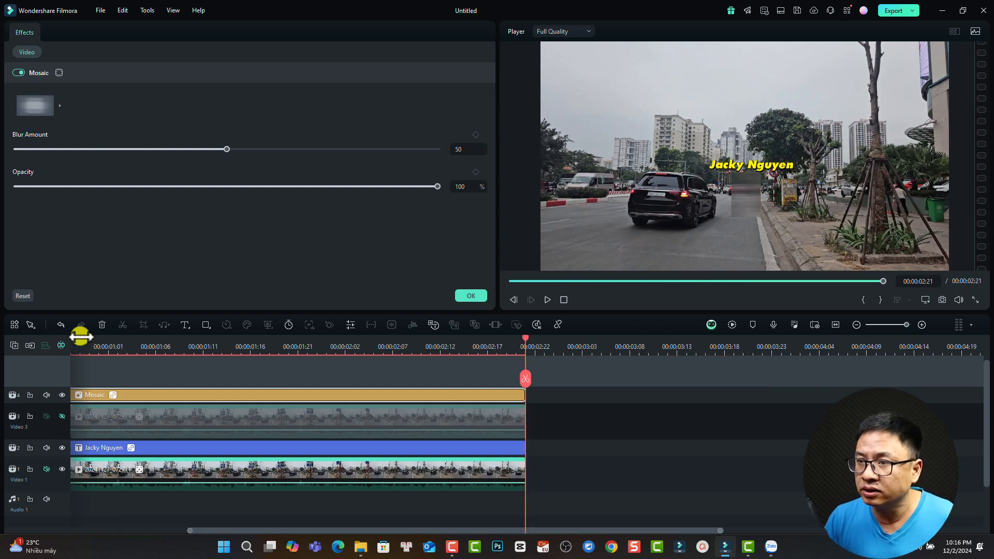
left_click(471, 295)
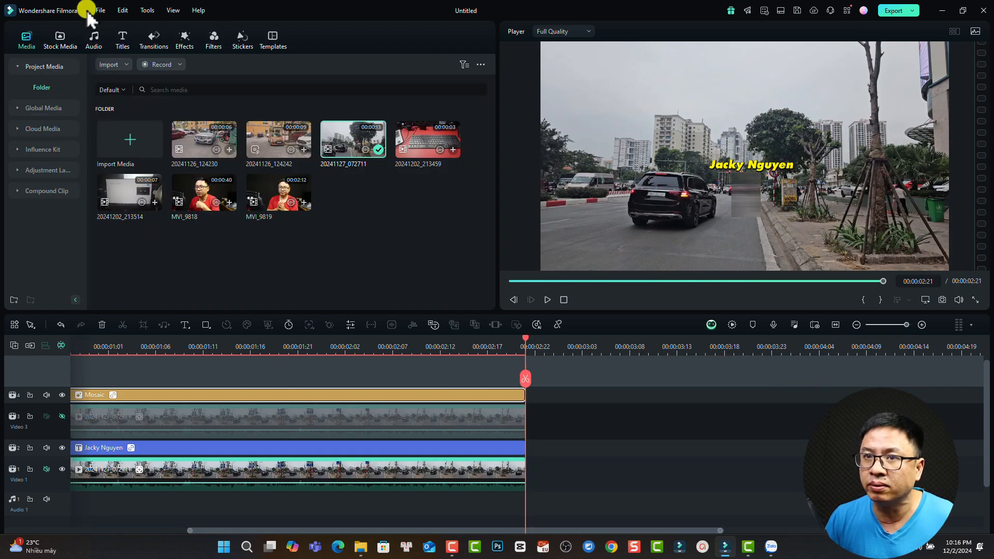
- Add the 20241127_072711 clip to Video 1, keeping the project's 1920 x 1080 24fps settings
left_click_drag(347, 156, 533, 470)
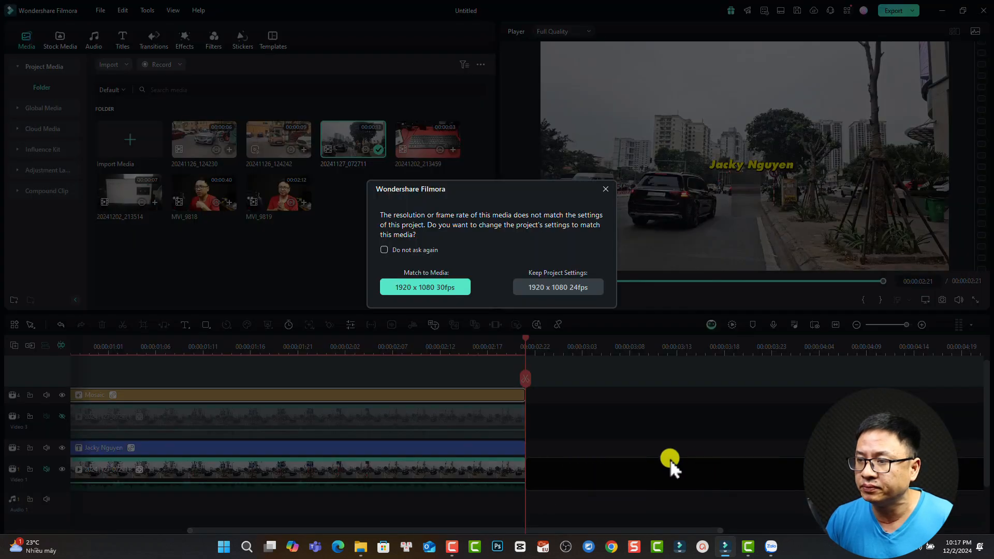
left_click(583, 300)
left_click_drag(373, 528, 359, 526)
- Split the clip at 00:00:04:20, delete the rest, and select the clip at 00:00:02:21
left_click(406, 347)
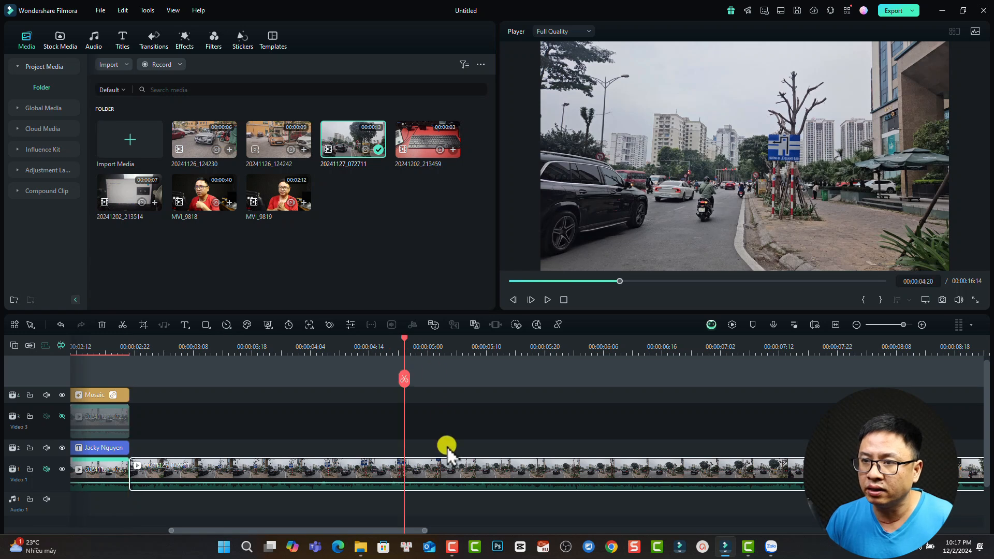
key("ctrl+b")
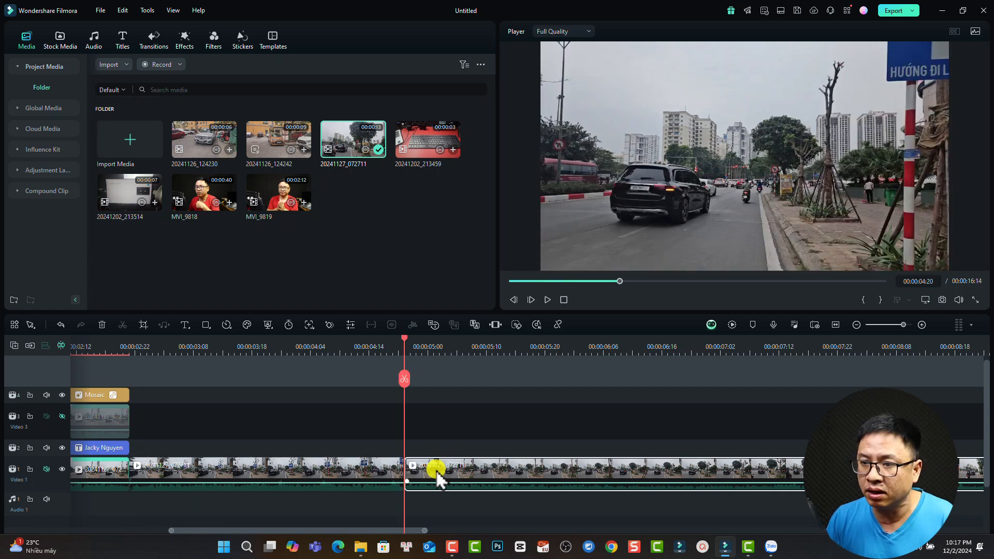
key("Delete")
left_click(146, 342)
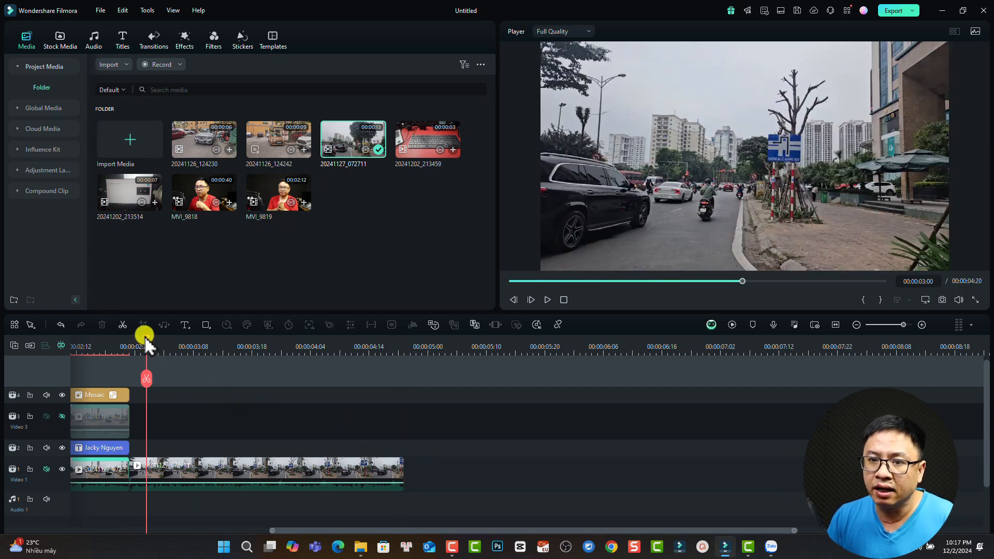
left_click_drag(144, 338, 130, 341)
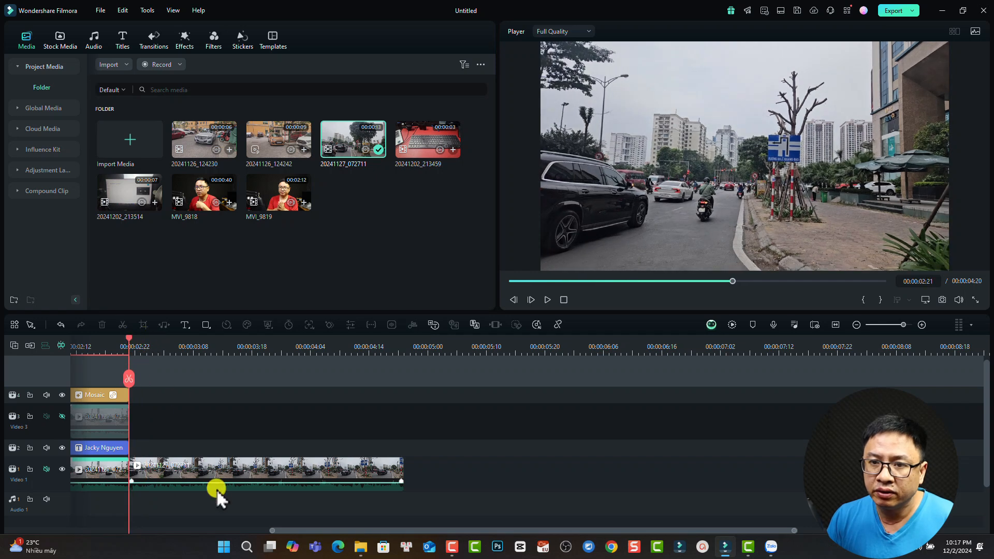
left_click(200, 481)
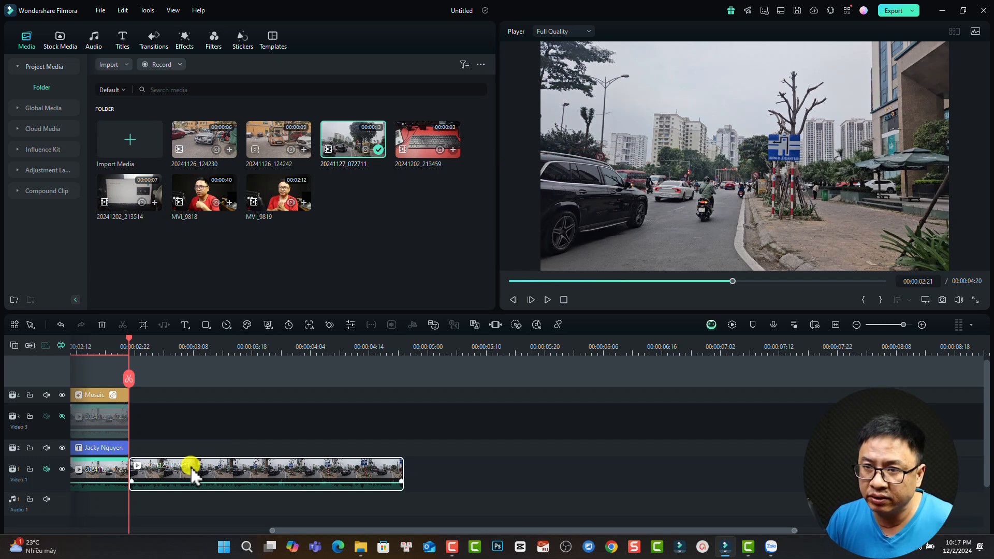
- Enable Planar Tracking on the second street clip using an Auto tracker box
left_click(309, 326)
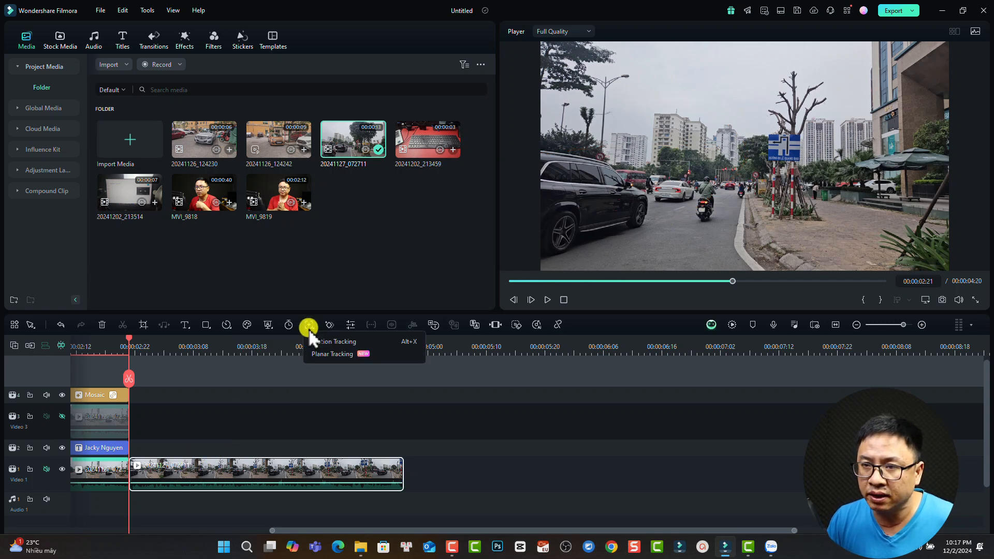
left_click(325, 354)
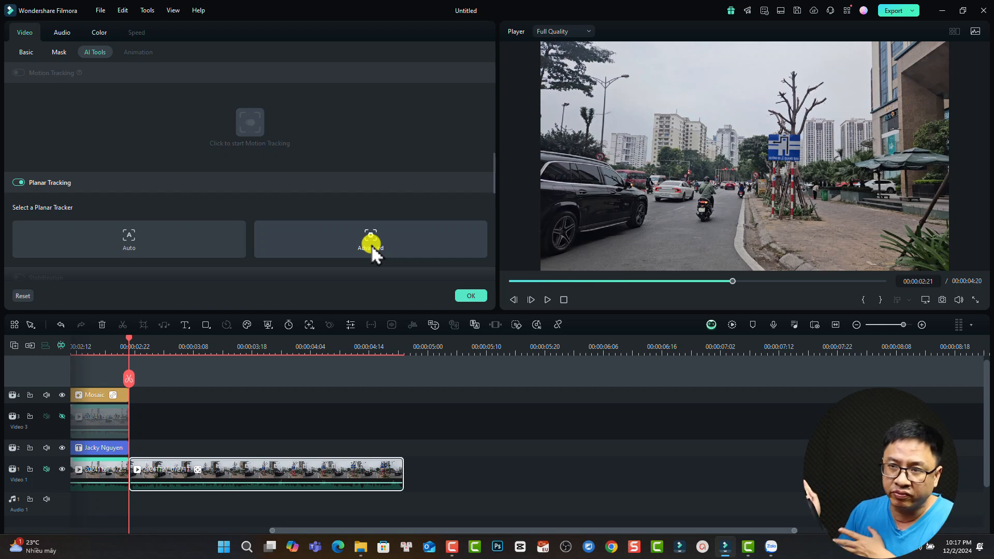
left_click(127, 243)
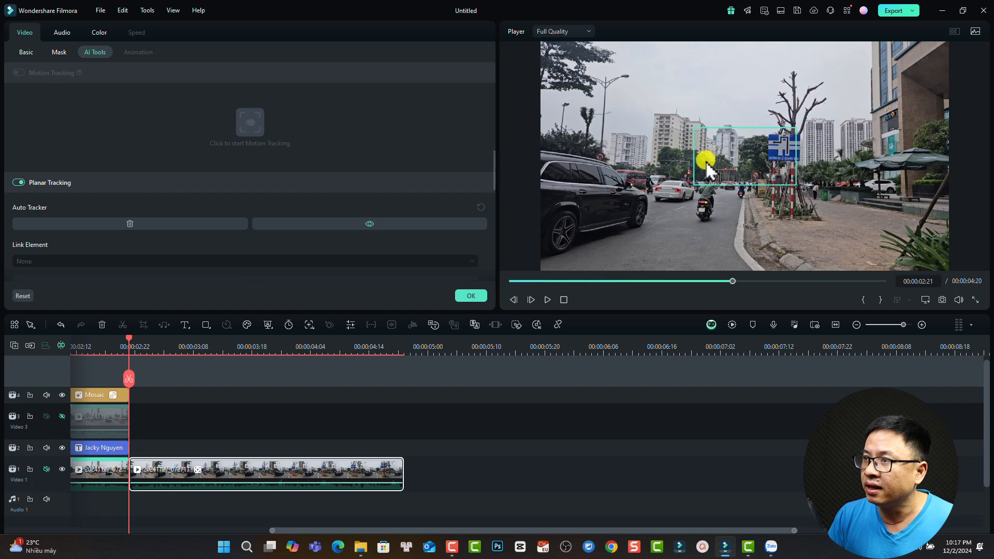
- Move the Auto Tracker box onto the blue road sign and snap its four corners to the sign
left_click(698, 182)
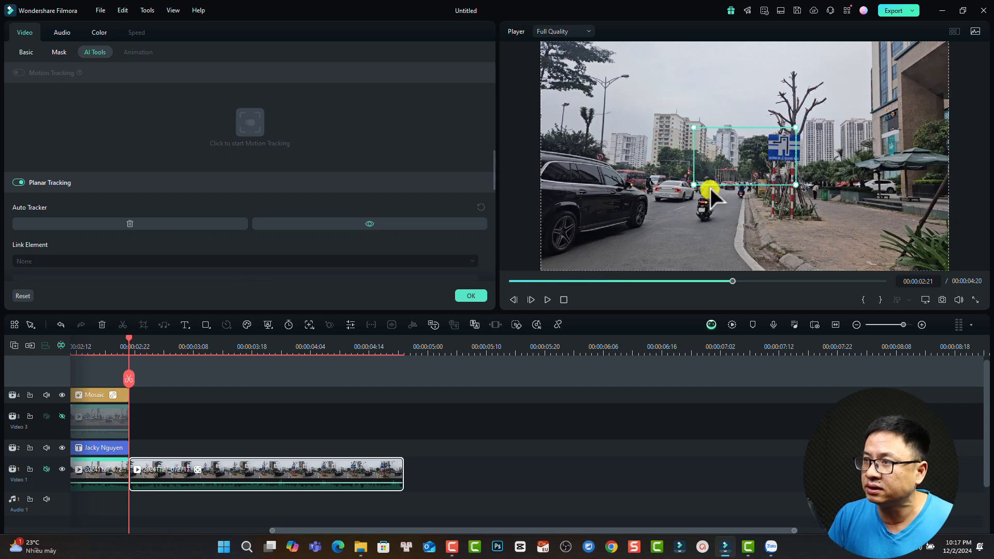
left_click_drag(707, 185, 755, 173)
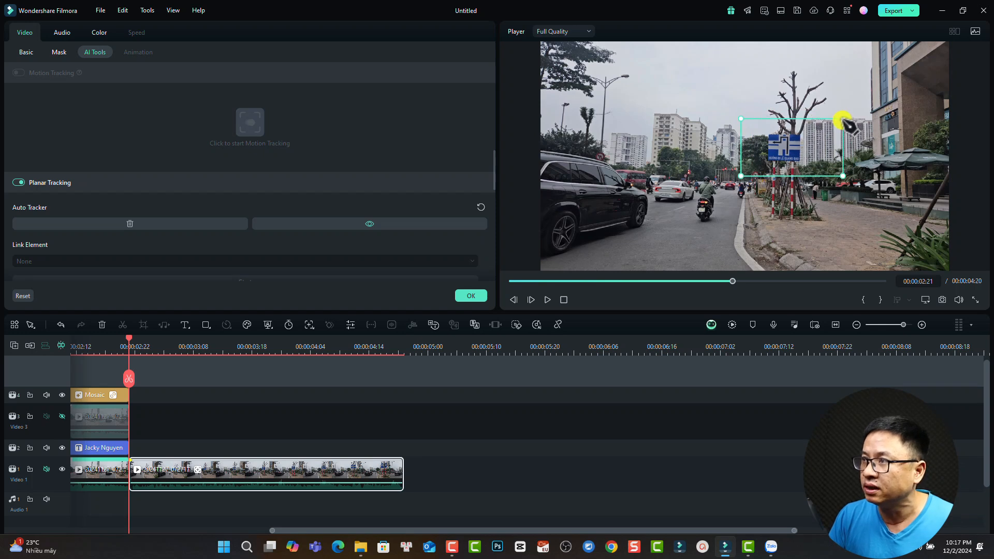
left_click_drag(843, 119, 800, 133)
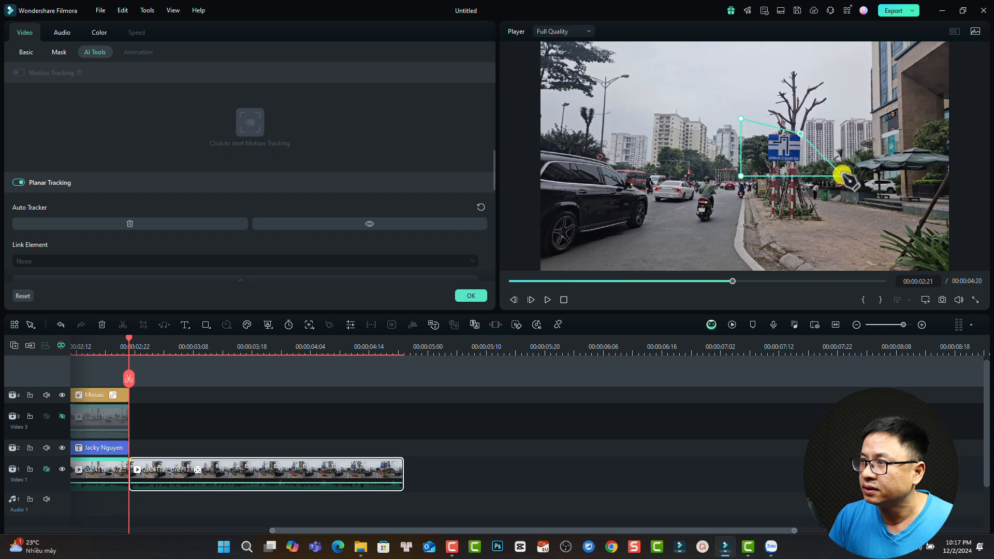
left_click_drag(842, 178, 800, 158)
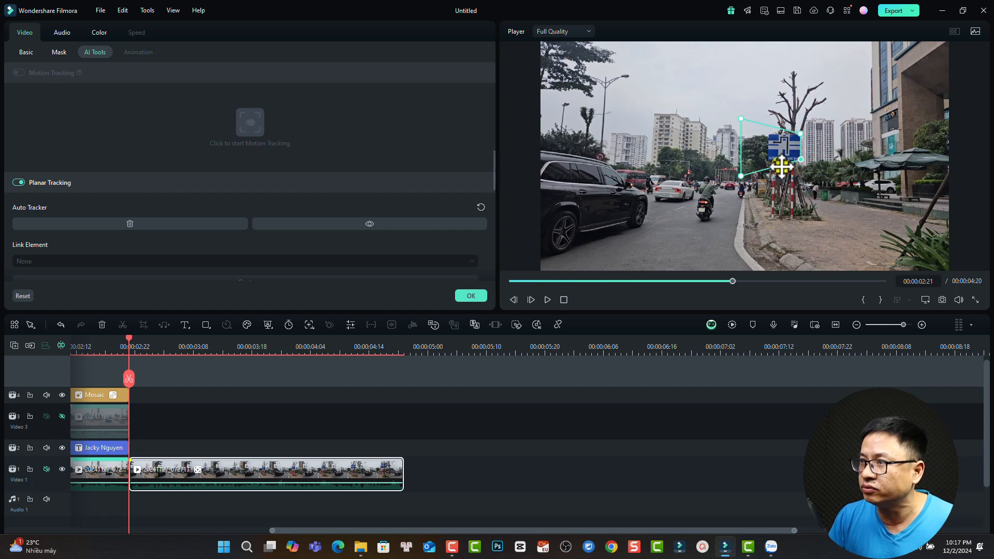
left_click_drag(742, 176, 770, 159)
left_click_drag(743, 118, 768, 159)
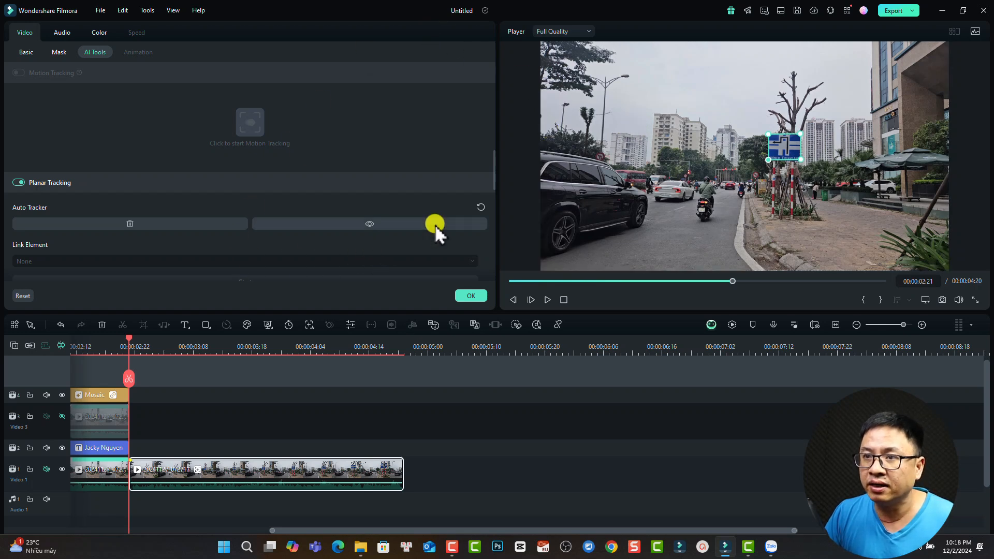
- Run planar tracking on the blue sign through 00:00:04:20 and play it back to check
scroll(435, 225, "down", 2)
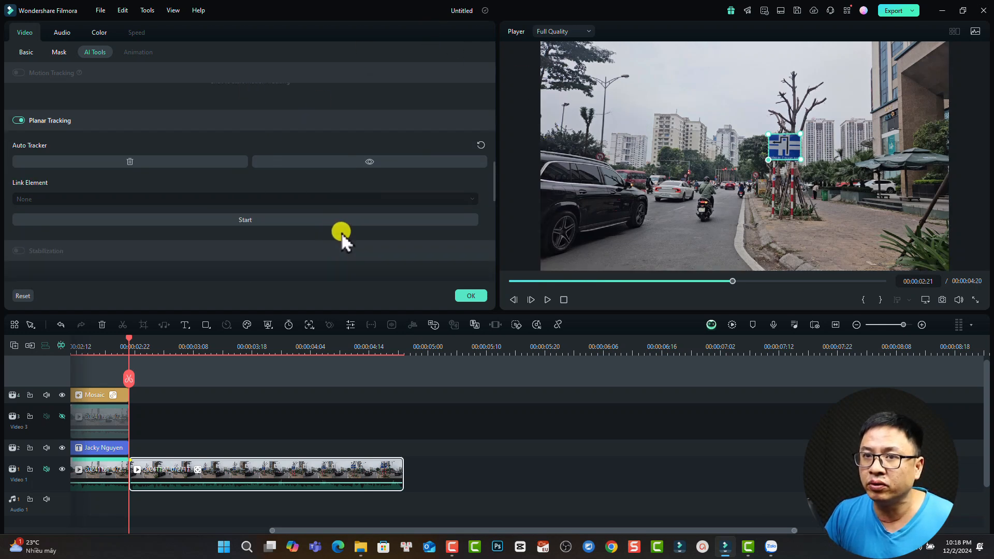
left_click(249, 220)
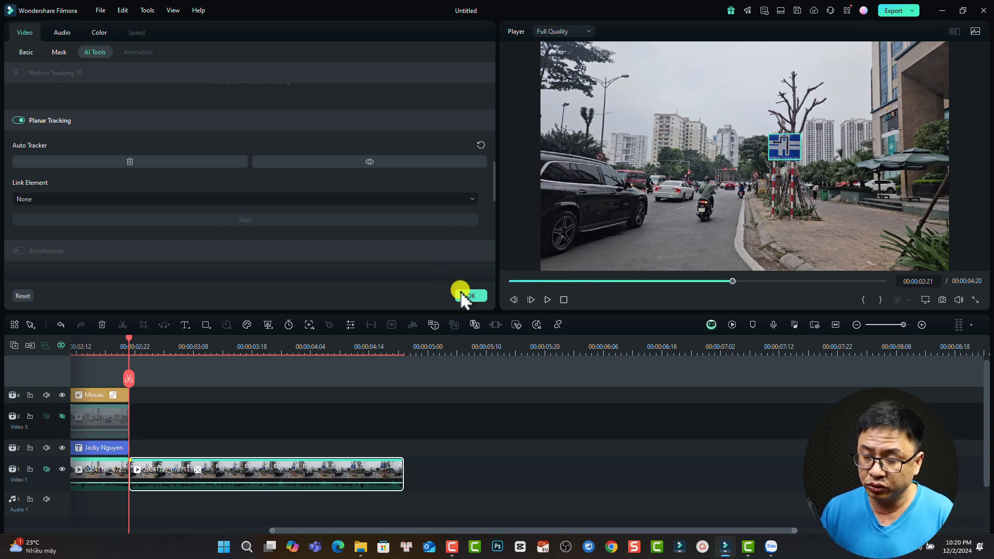
key("space")
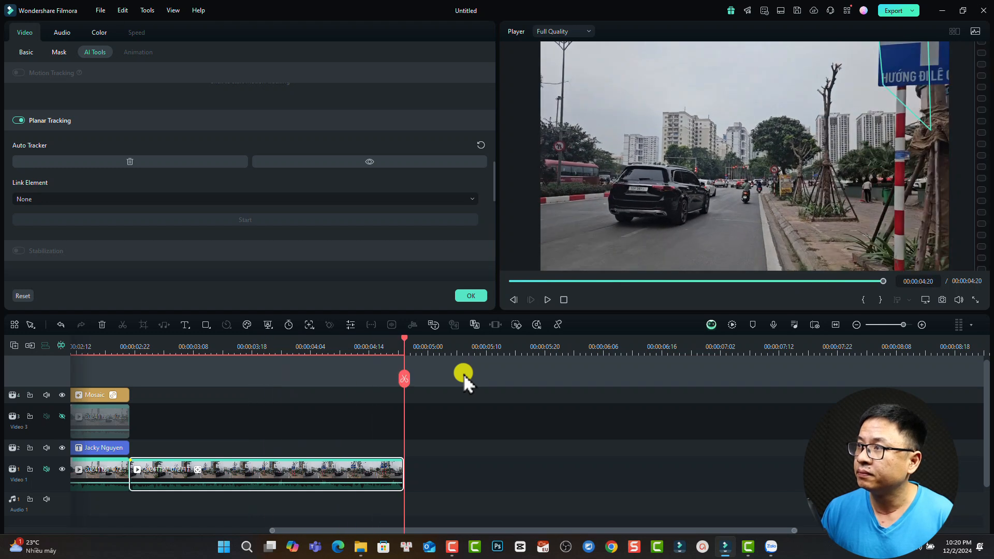
- At 00:00:04:19, refit the tracking box's lower corners onto the blue sign, then return toward the clip's start
left_click(387, 347)
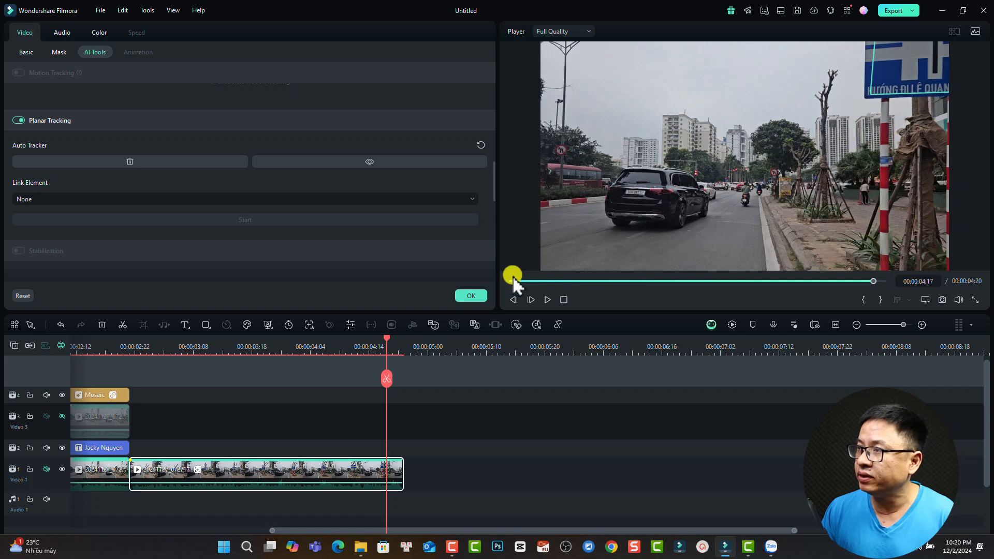
left_click_drag(388, 340, 393, 340)
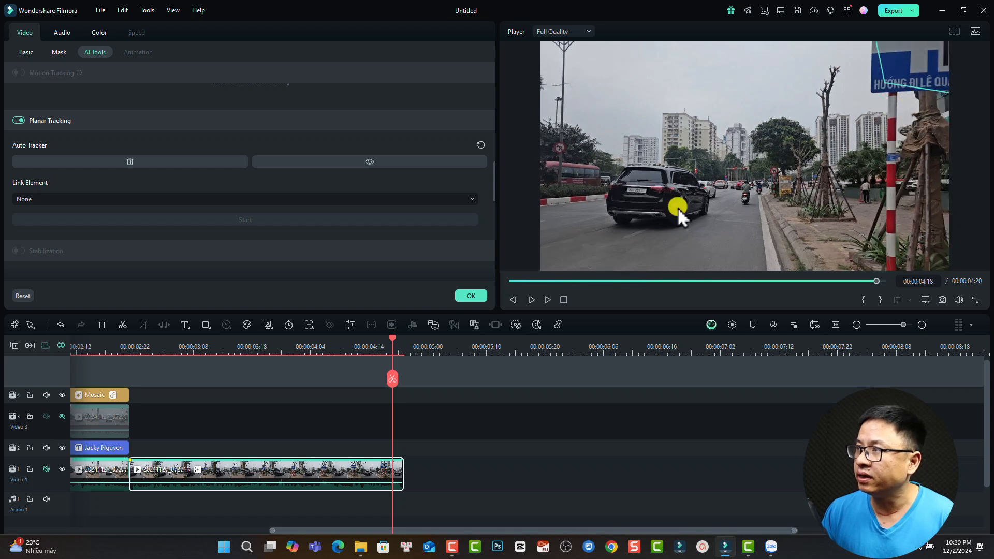
scroll(424, 351, "up", 2)
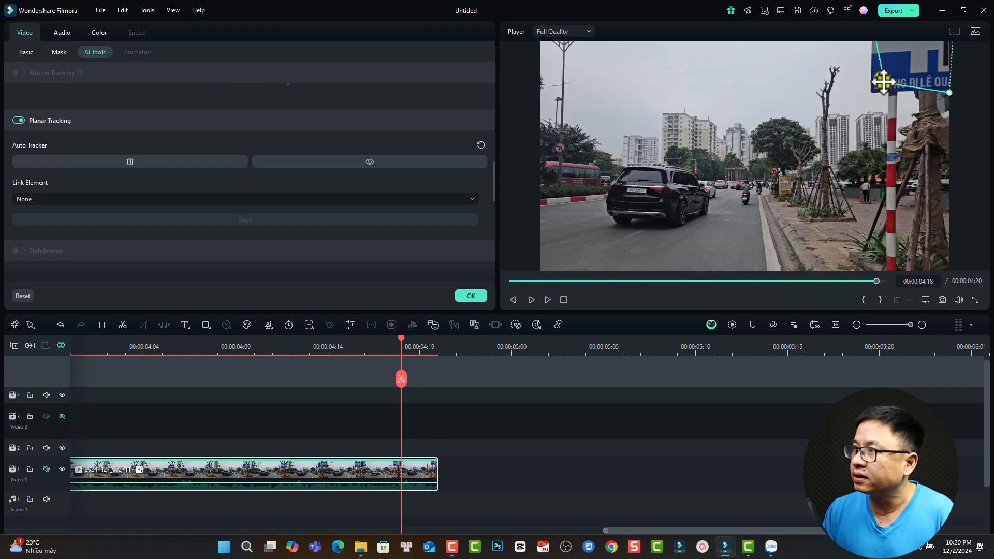
left_click_drag(883, 81, 873, 89)
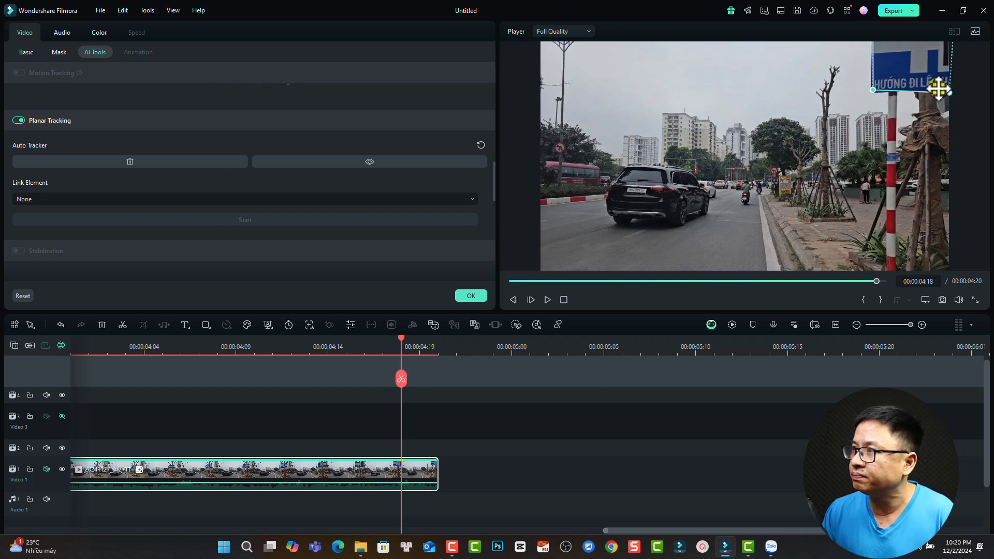
left_click_drag(948, 94, 949, 91)
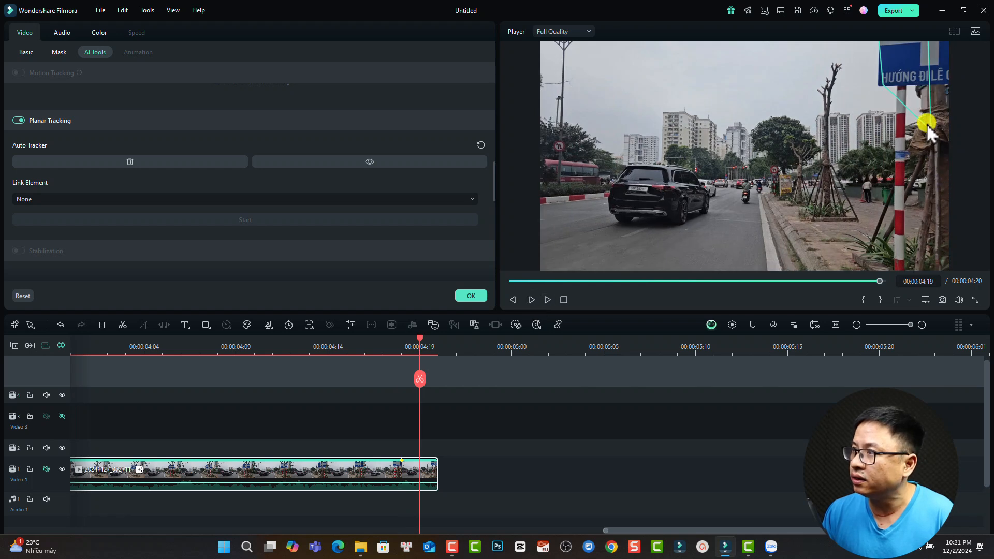
left_click_drag(931, 133, 953, 89)
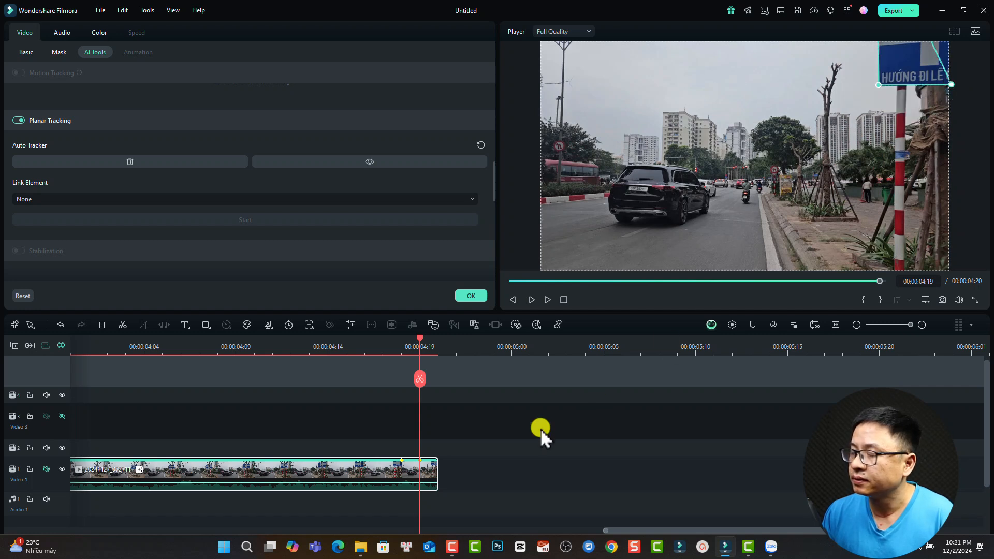
left_click(531, 300)
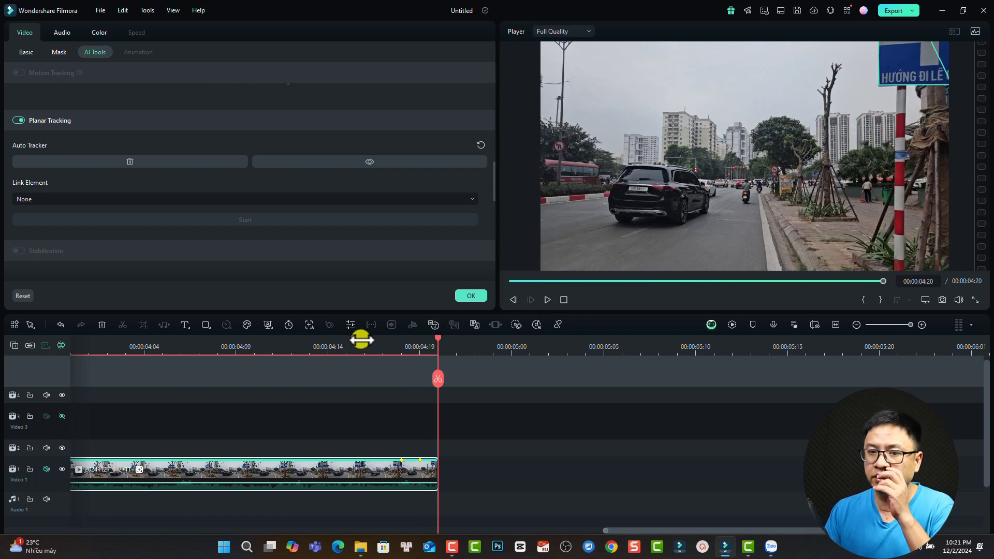
left_click_drag(438, 341, 314, 374)
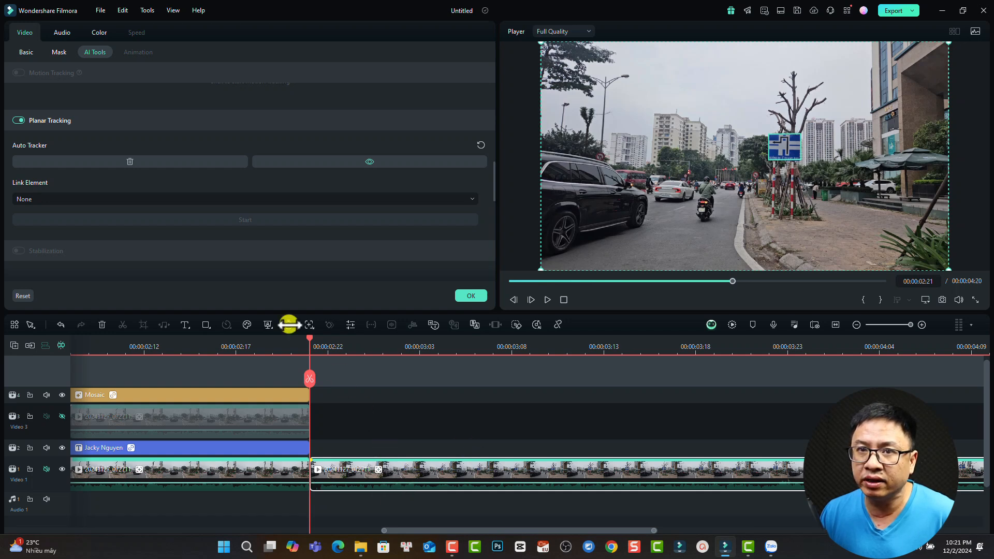
- Link a Mosaic with blur 50 to the planar tracker over the sign and play back to verify
left_click(45, 197)
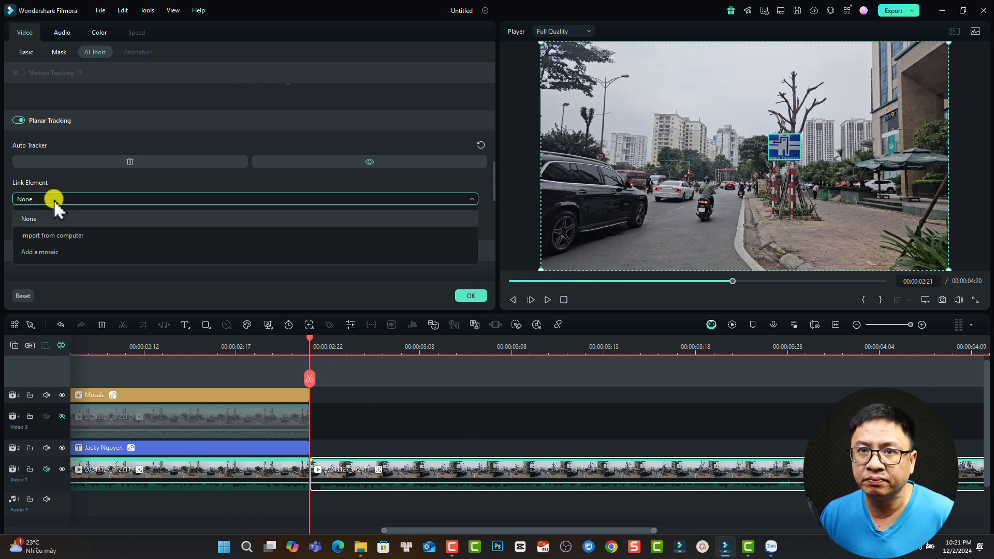
left_click(47, 251)
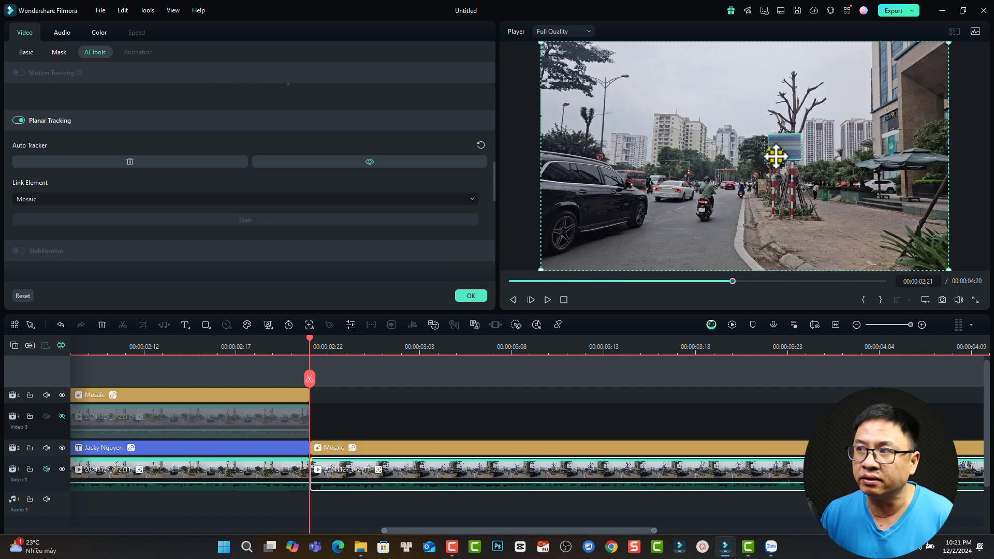
left_click(414, 449)
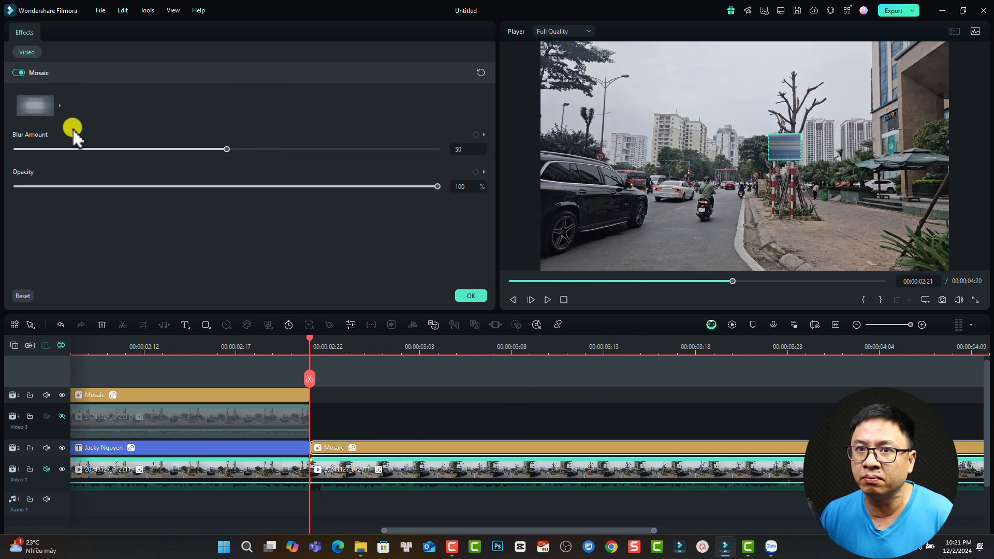
left_click(59, 105)
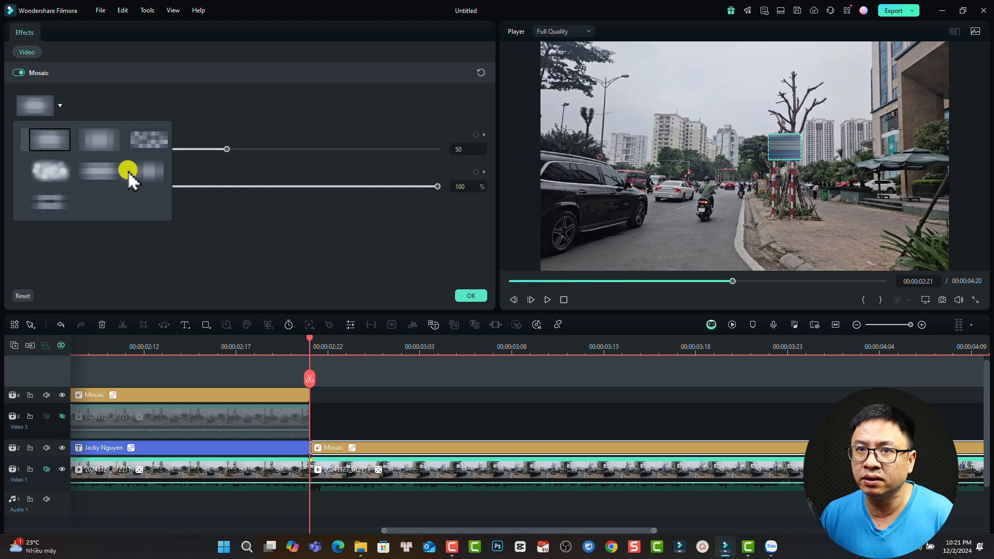
left_click(468, 296)
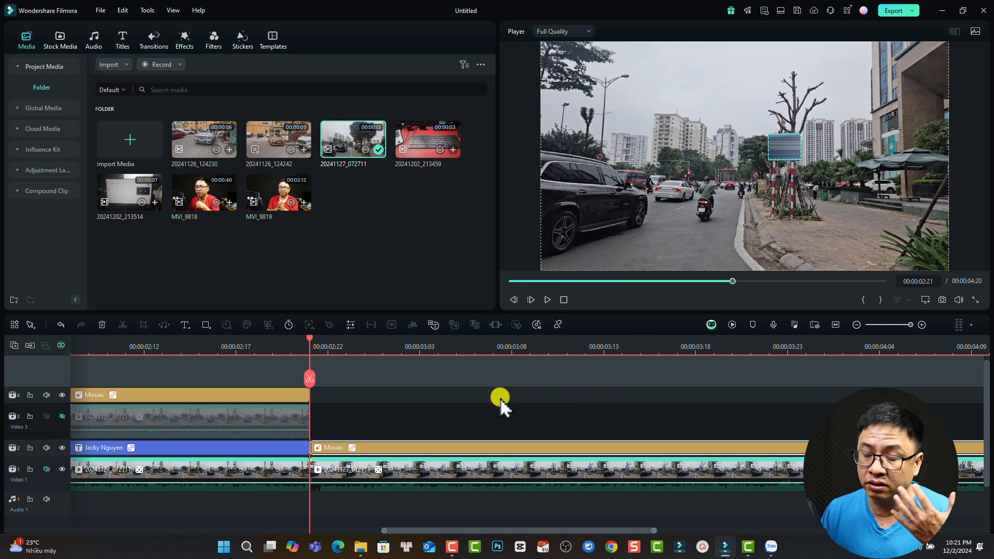
key("space")
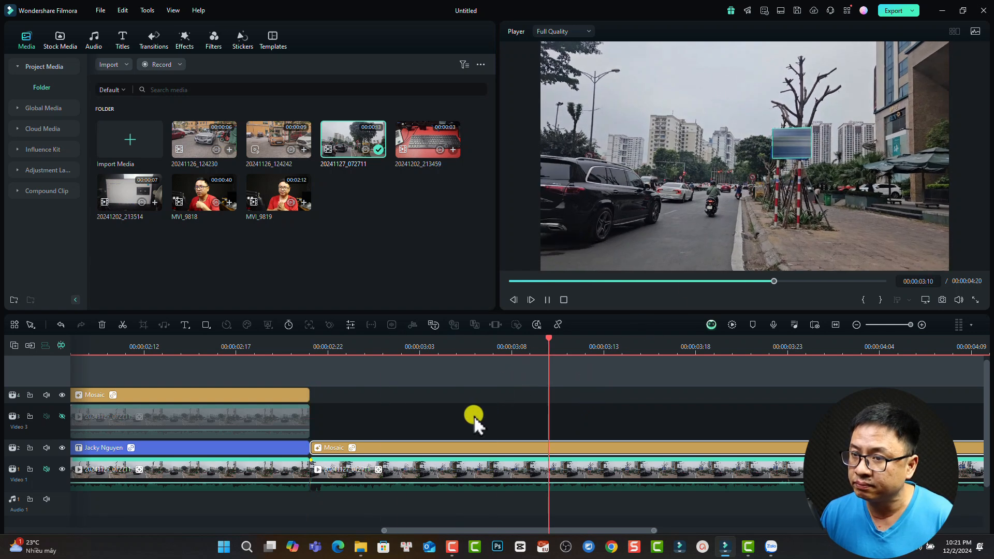